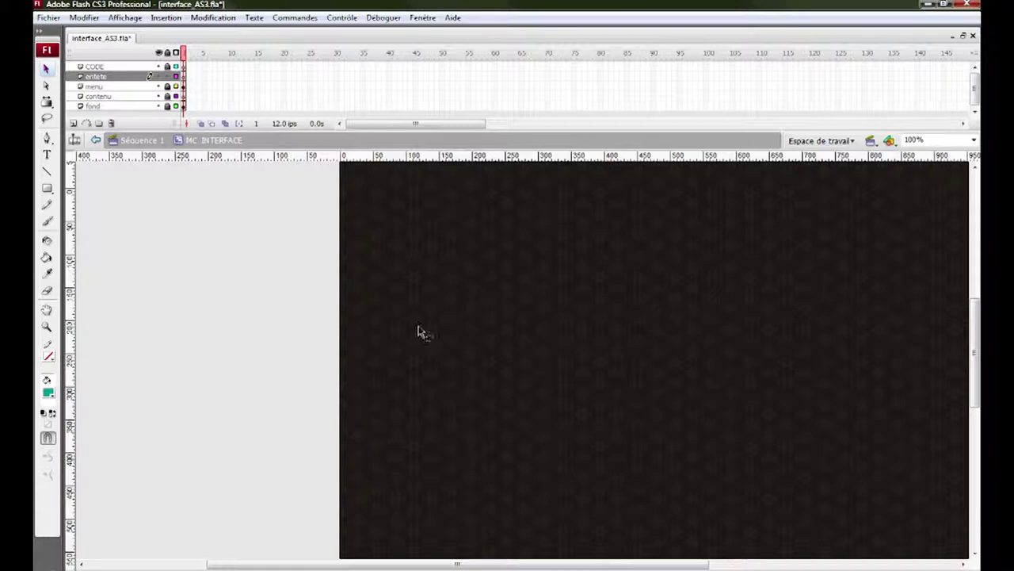
Step: Check the current fill colour and display the Swatches panel over the stage
{"action": "left_click", "coordinate": [48, 391]}
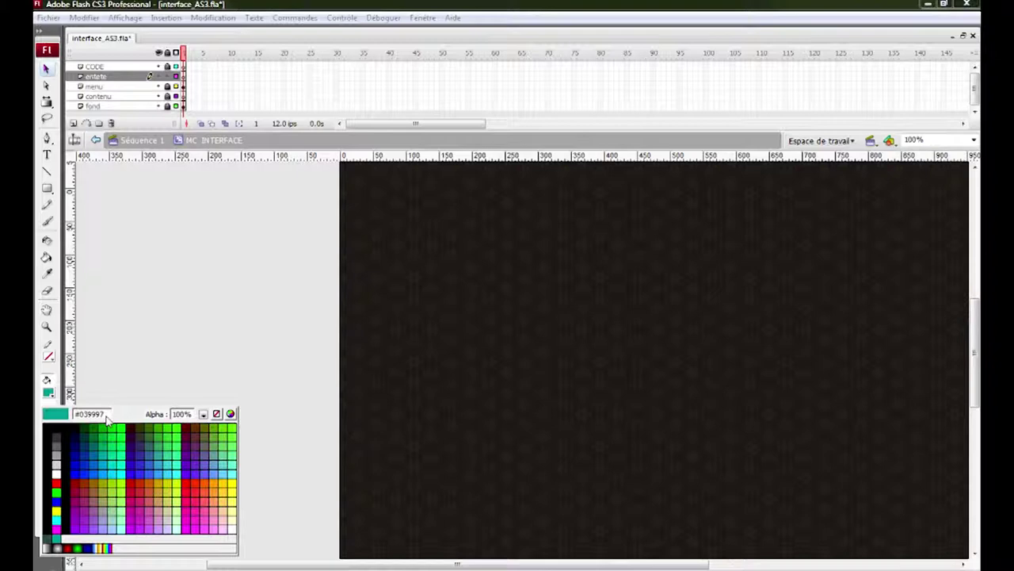
{"action": "left_click", "coordinate": [52, 395]}
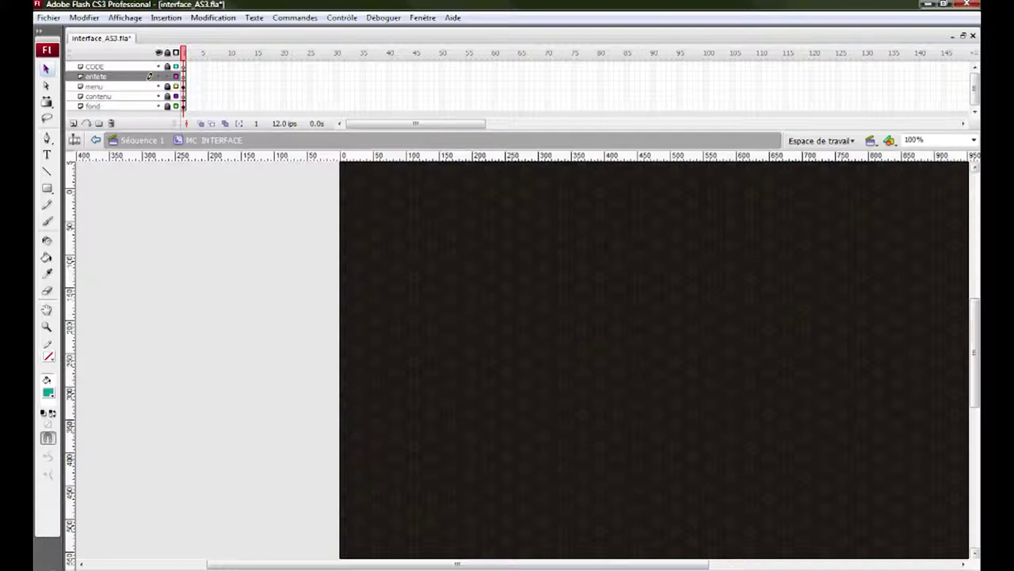
{"action": "key", "text": "ctrl+F9"}
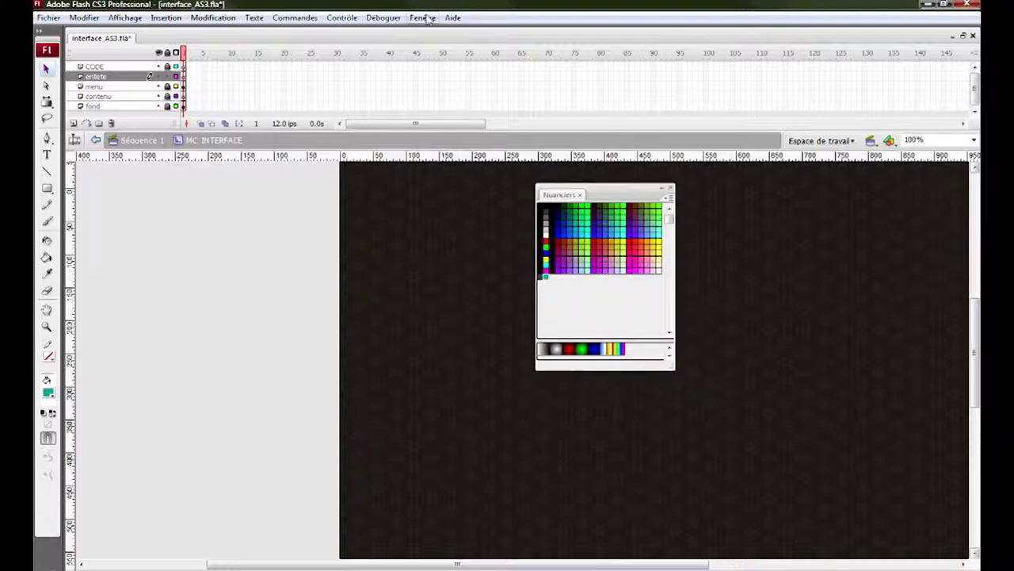
{"action": "left_click", "coordinate": [423, 17]}
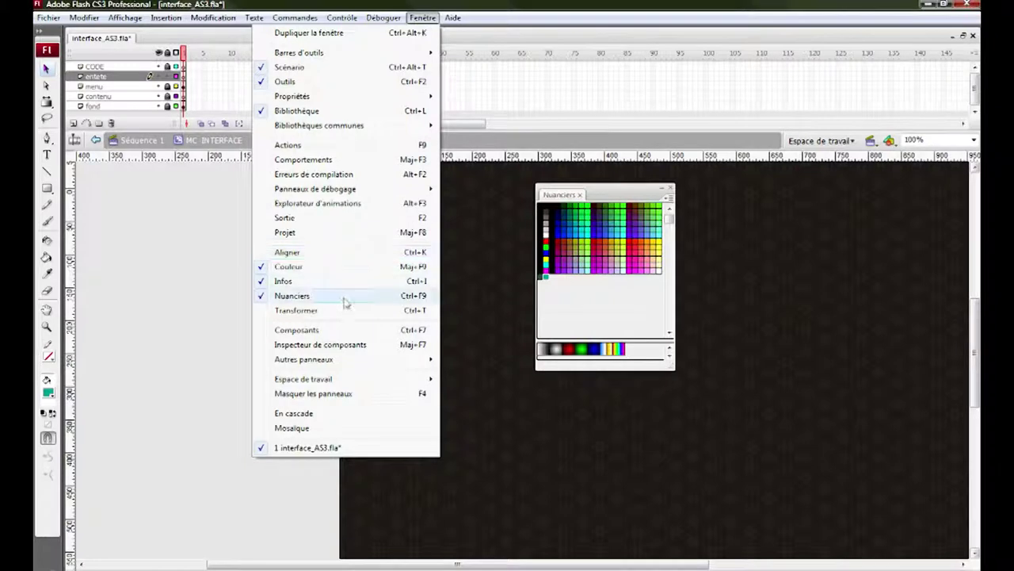
{"action": "double_click", "coordinate": [614, 190]}
{"action": "double_click", "coordinate": [613, 190]}
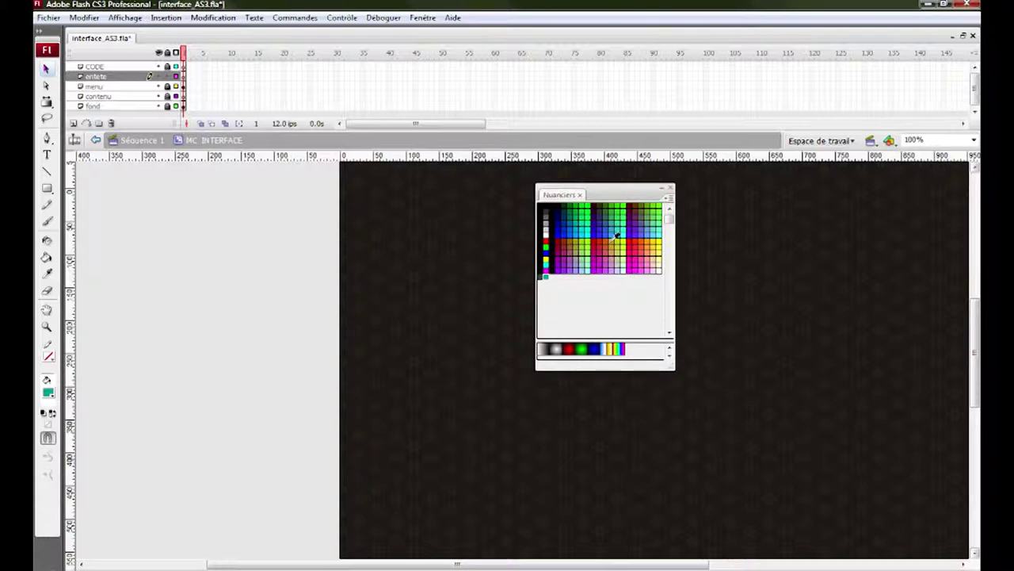
Step: Mix a custom green fill colour with red 117, green 164 and blue 66
{"action": "left_click", "coordinate": [47, 392]}
{"action": "left_click", "coordinate": [230, 414]}
{"action": "left_click", "coordinate": [558, 291]}
{"action": "left_click", "coordinate": [539, 270]}
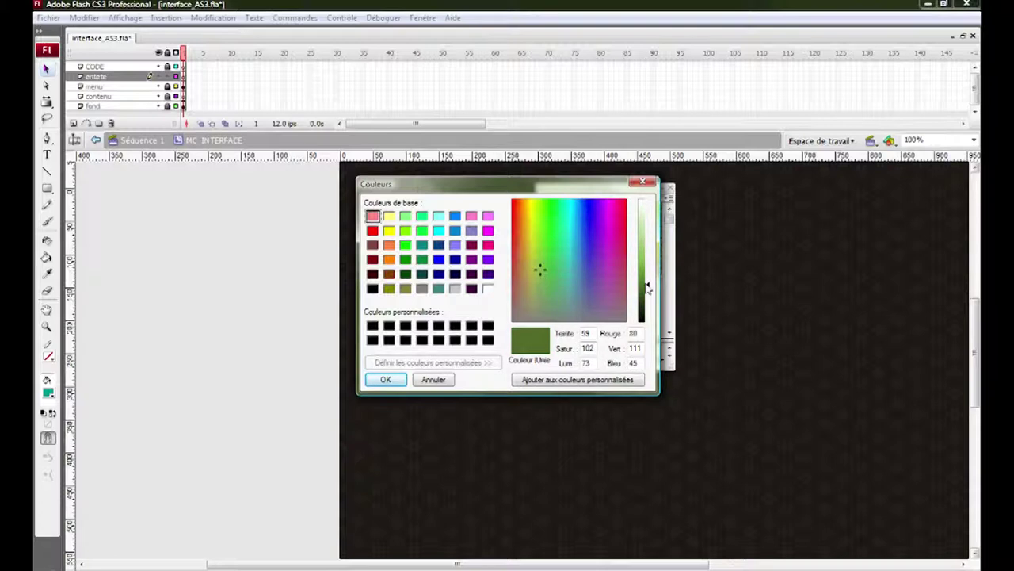
{"action": "left_click_drag", "start_coordinate": [653, 279], "coordinate": [652, 265]}
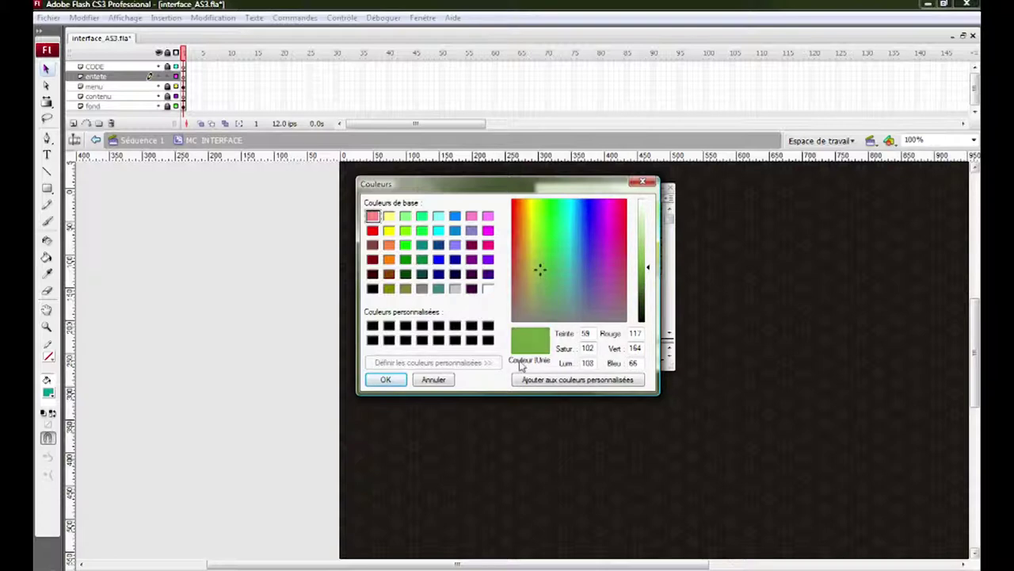
{"action": "left_click", "coordinate": [385, 380]}
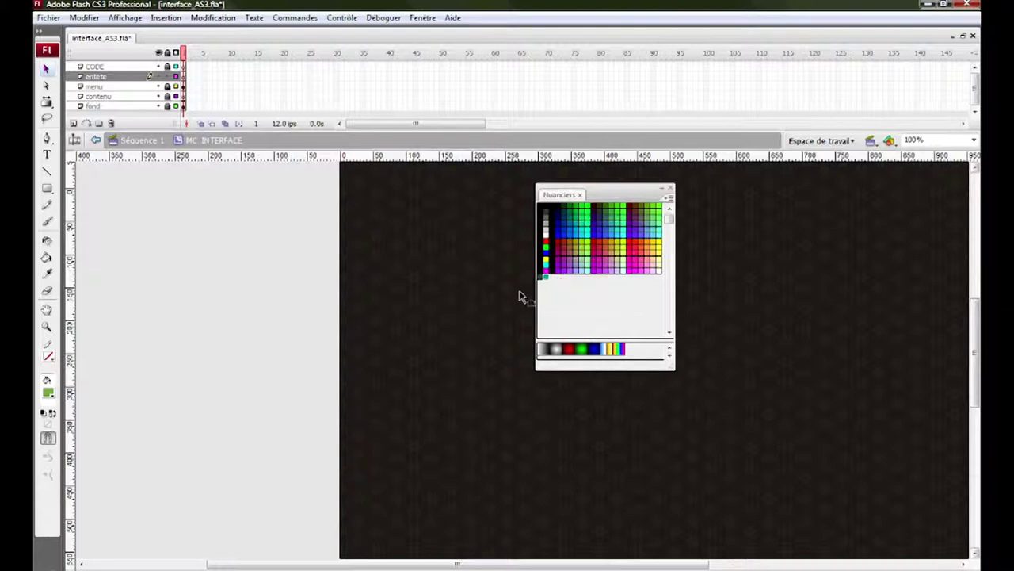
Step: Add the green fill to the swatches and reselect turquoise #039997 as fill, leaving the stage clear of the Swatches panel
{"action": "left_click", "coordinate": [549, 277]}
{"action": "left_click", "coordinate": [548, 275]}
{"action": "left_click", "coordinate": [49, 391]}
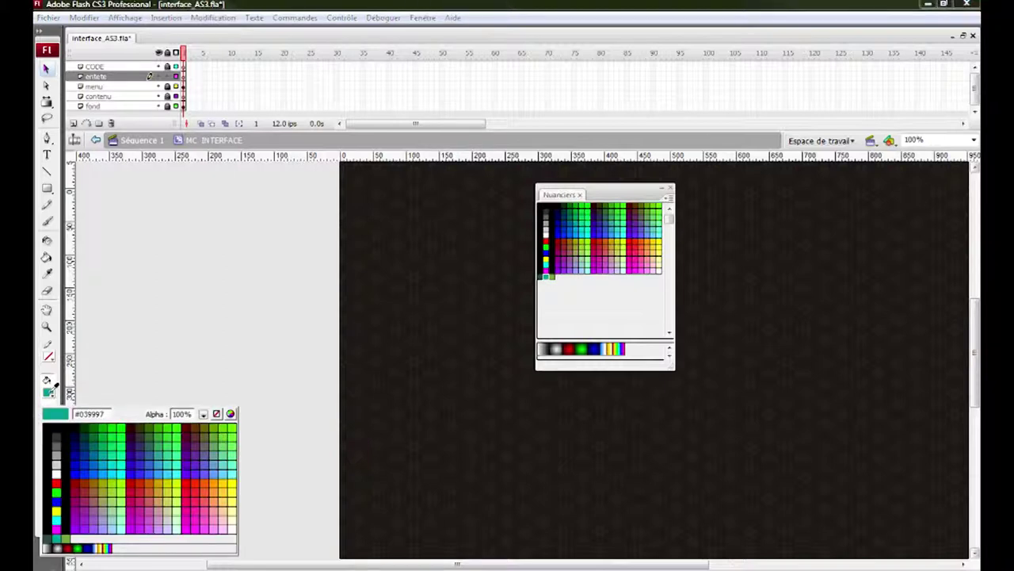
{"action": "left_click", "coordinate": [49, 394]}
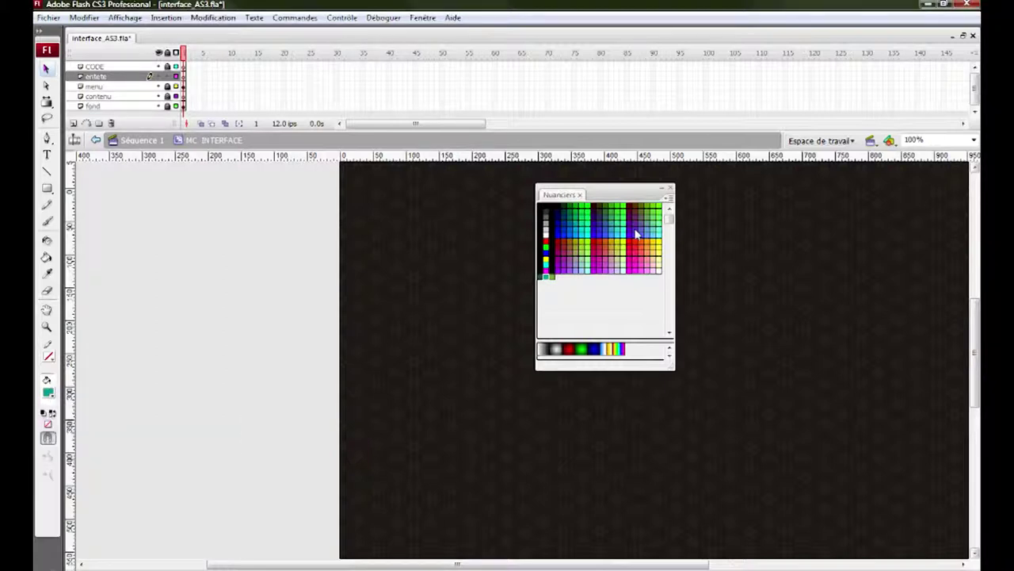
{"action": "left_click_drag", "start_coordinate": [622, 196], "coordinate": [980, 238]}
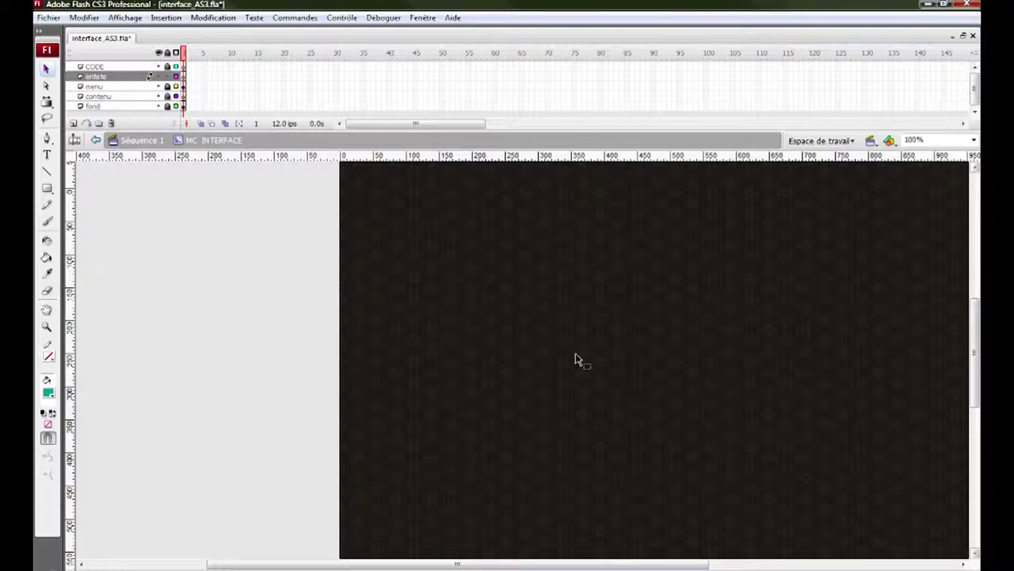
Step: Draw a turquoise rectangle without outline on the entete layer, about 952 px wide and 14 px high, across the dark background
{"action": "left_click", "coordinate": [47, 188]}
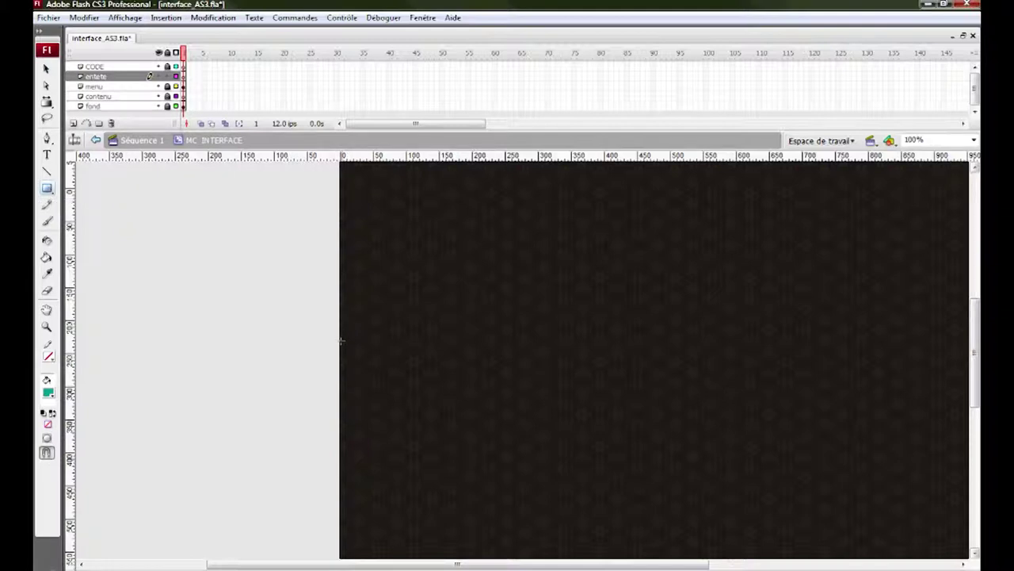
{"action": "left_click_drag", "start_coordinate": [339, 341], "coordinate": [968, 349]}
{"action": "left_click", "coordinate": [46, 69]}
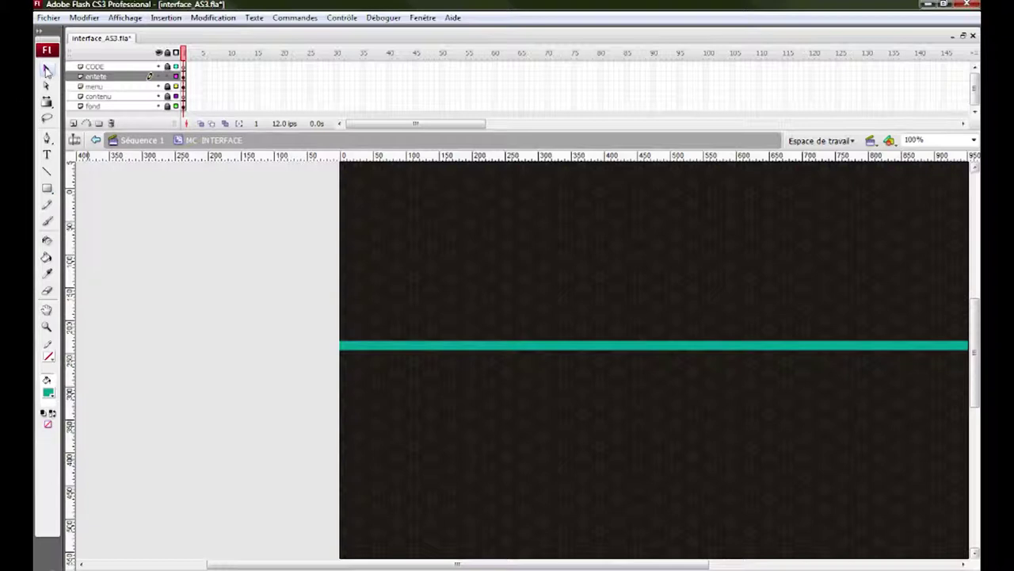
Step: Set the turquoise rectangle's width to 1600 and its height to 5 in its properties
{"action": "left_click", "coordinate": [388, 349]}
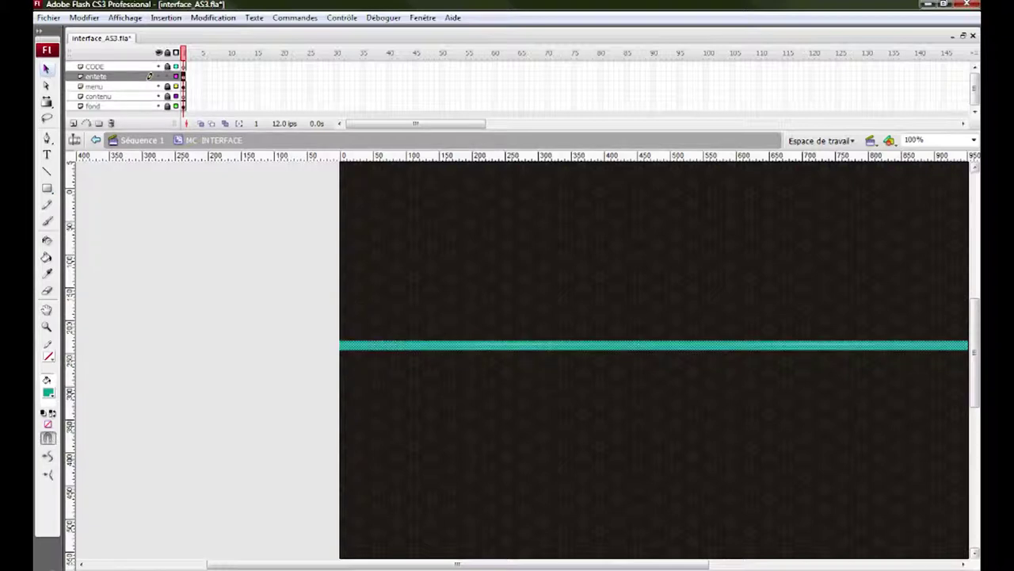
{"action": "key", "text": "ctrl+F3"}
{"action": "left_click_drag", "start_coordinate": [703, 328], "coordinate": [590, 207]}
{"action": "double_click", "coordinate": [447, 272]}
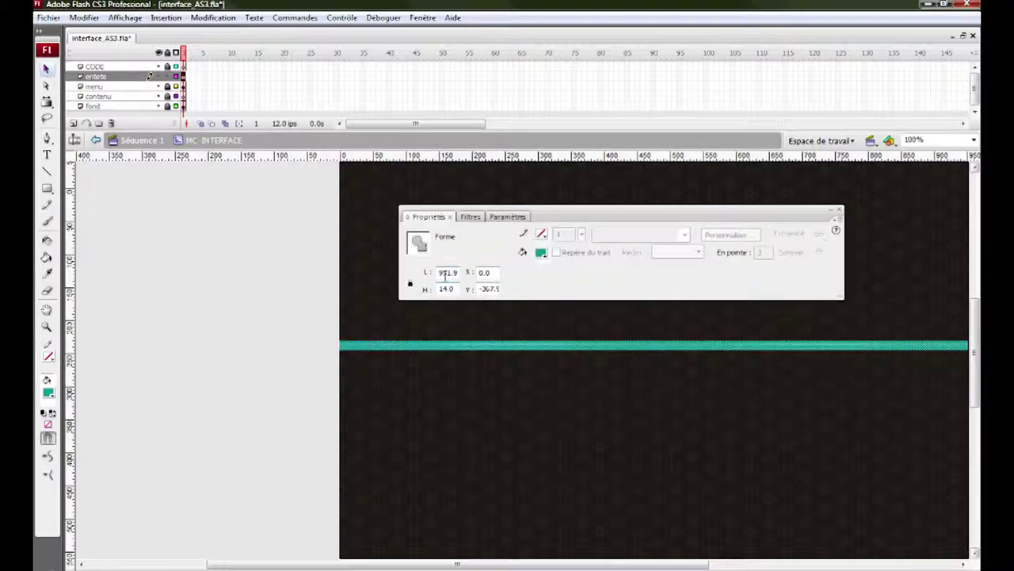
{"action": "type", "text": "800"}
{"action": "key", "text": "Return"}
{"action": "double_click", "coordinate": [445, 290]}
{"action": "type", "text": "5"}
{"action": "key", "text": "Return"}
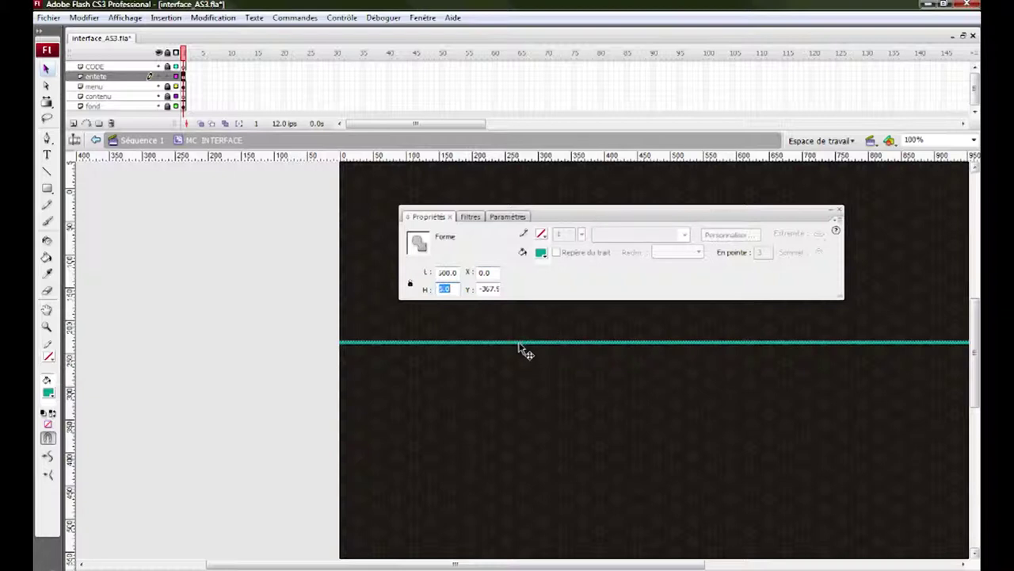
Step: Convert the turquoise bar into a movie clip symbol named MC_ENTETE with its registration point at the bottom left
{"action": "left_click", "coordinate": [214, 17]}
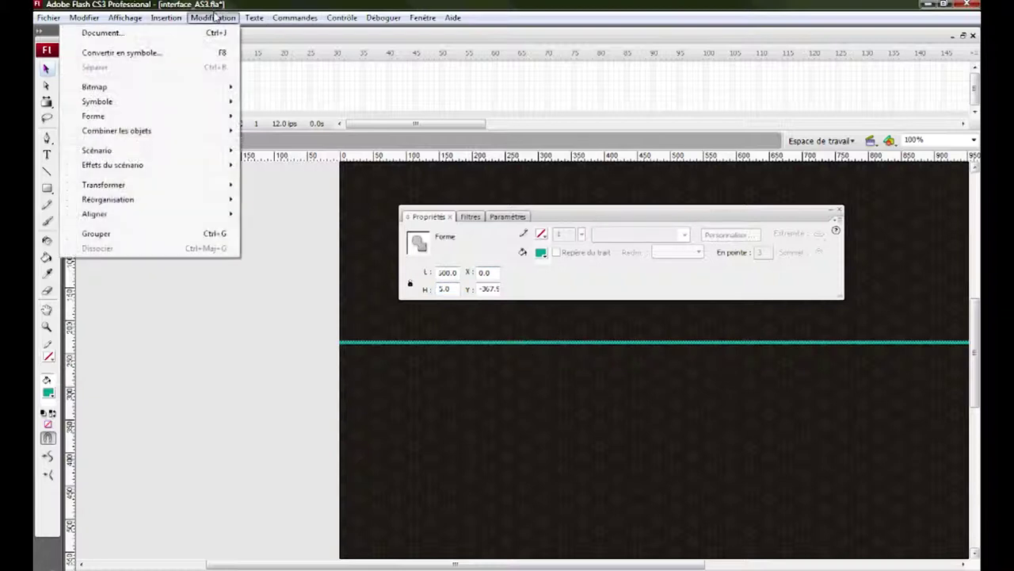
{"action": "left_click", "coordinate": [186, 53]}
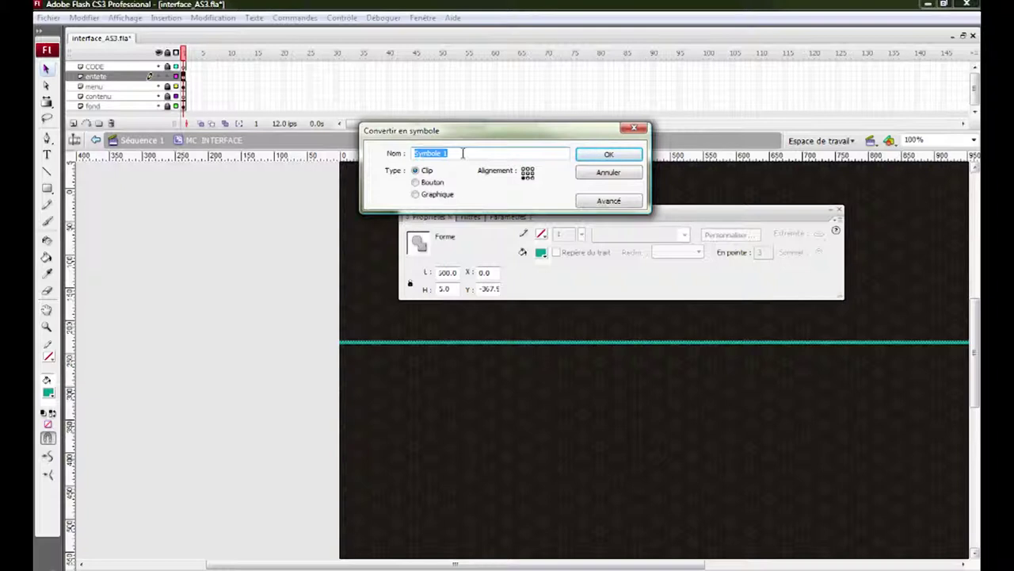
{"action": "type", "text": "MC_ENTETE"}
{"action": "key", "text": "Return"}
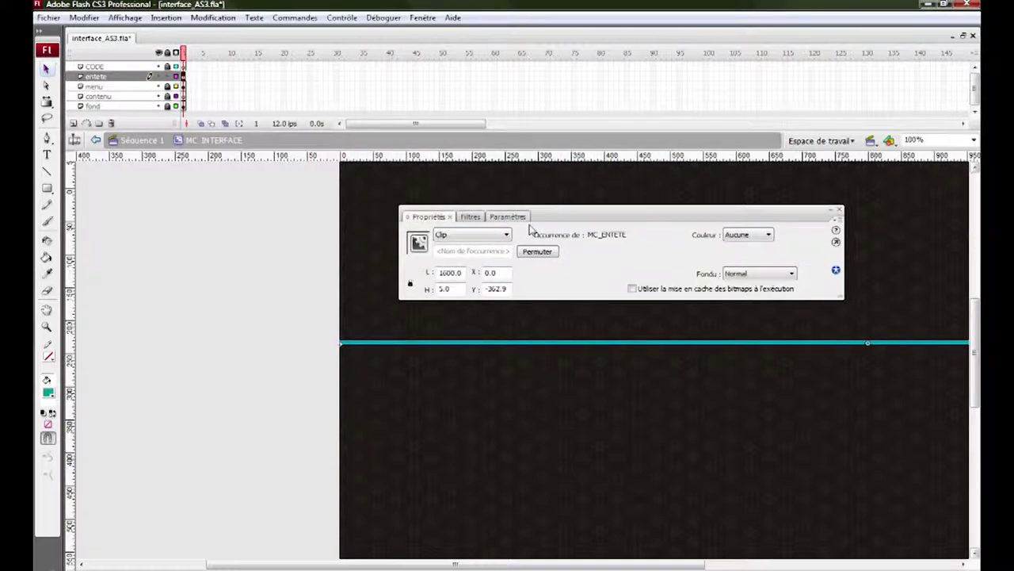
Step: Open the MC_ENTETE clip for editing and rename its layer to "bande turquoise"
{"action": "double_click", "coordinate": [551, 344]}
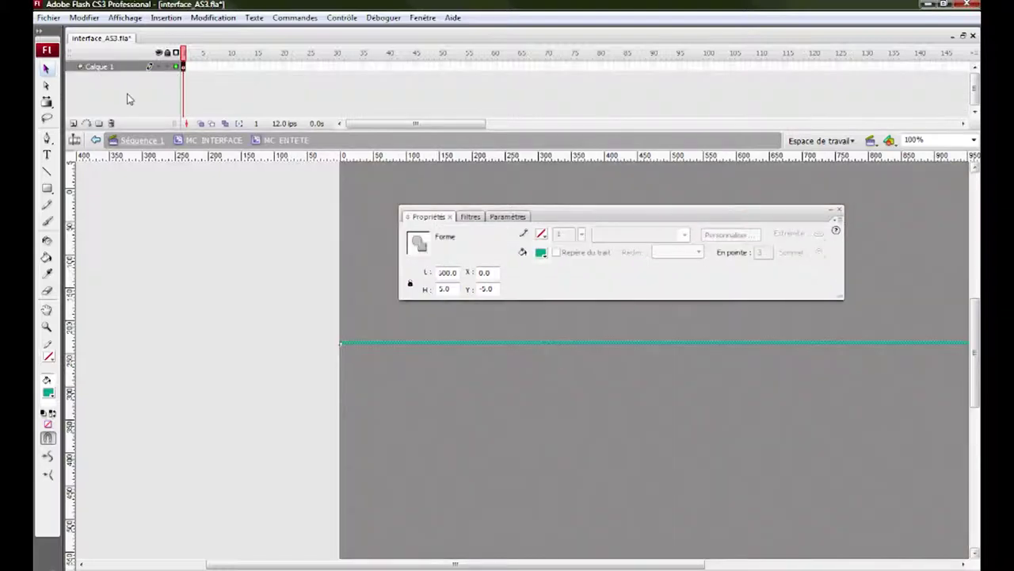
{"action": "double_click", "coordinate": [107, 68]}
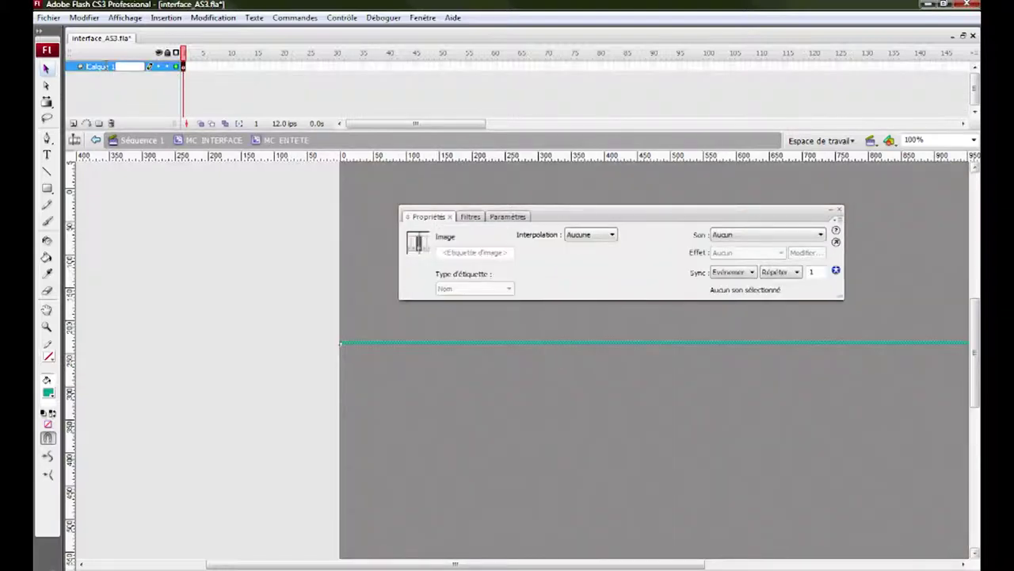
{"action": "type", "text": "bande_turquoise"}
{"action": "key", "text": "Return"}
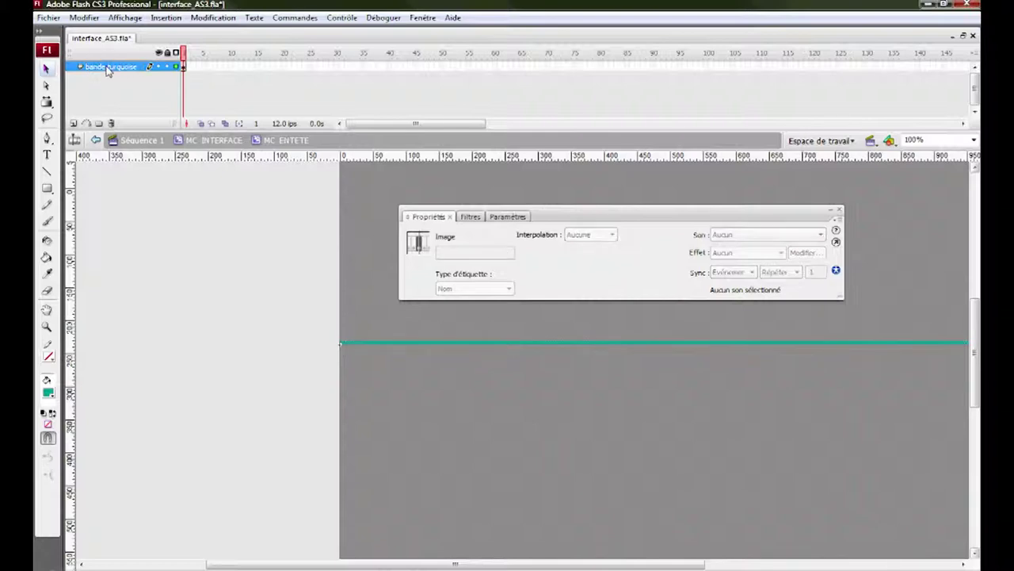
Step: Convert the bar inside MC_ENTETE into a movie clip symbol named MC_BANDE_TURQUOISE
{"action": "left_click", "coordinate": [466, 344]}
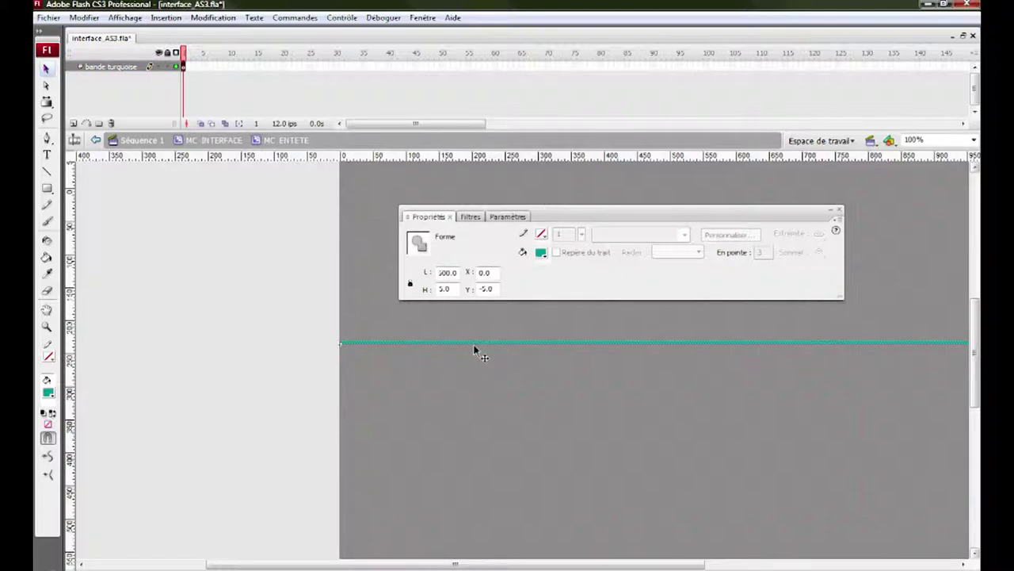
{"action": "left_click", "coordinate": [213, 17]}
{"action": "left_click", "coordinate": [123, 53]}
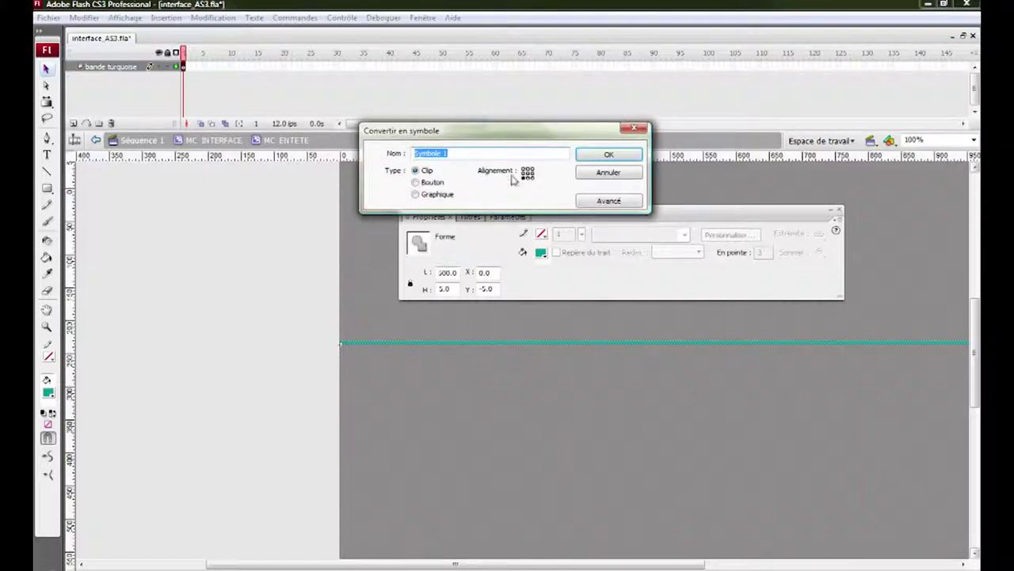
{"action": "type", "text": "MC_BANDE_TURQ"}
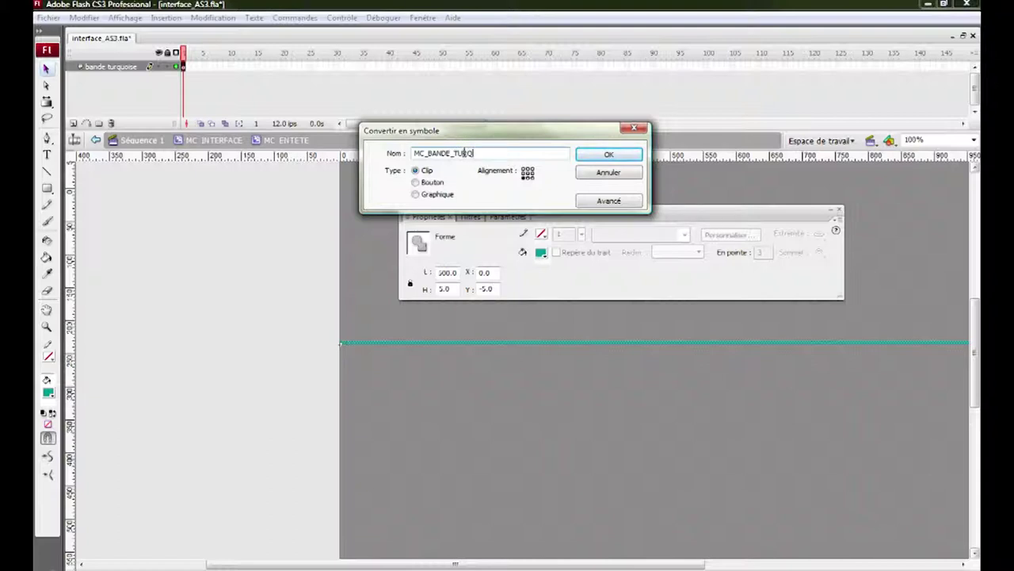
{"action": "type", "text": "UOISE"}
{"action": "key", "text": "Return"}
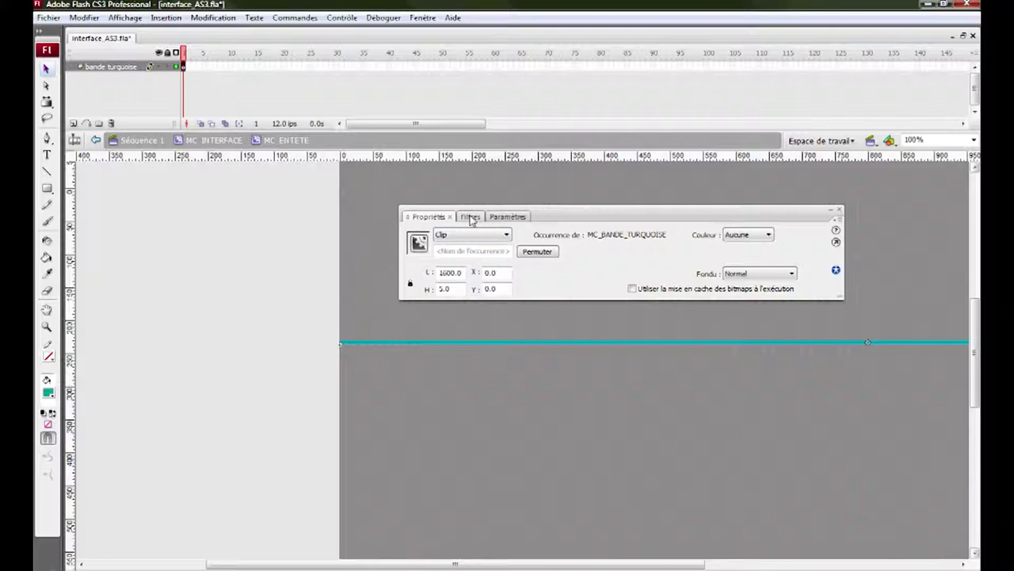
Step: Add a drop shadow filter (Ombre portée) to the MC_BANDE_TURQUOISE clip
{"action": "left_click", "coordinate": [46, 326]}
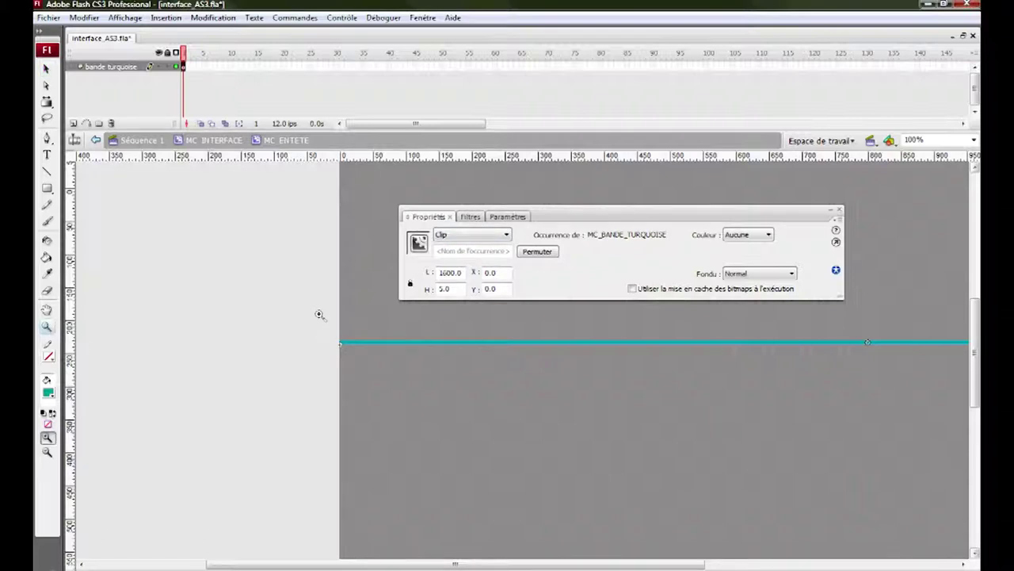
{"action": "left_click_drag", "start_coordinate": [320, 314], "coordinate": [503, 377]}
{"action": "key", "text": "v"}
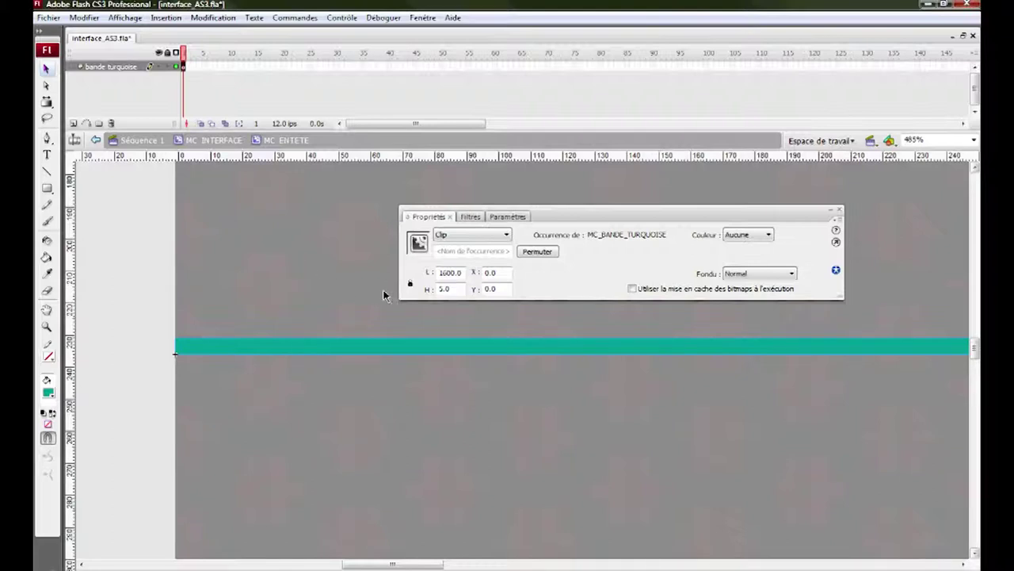
{"action": "left_click", "coordinate": [471, 217]}
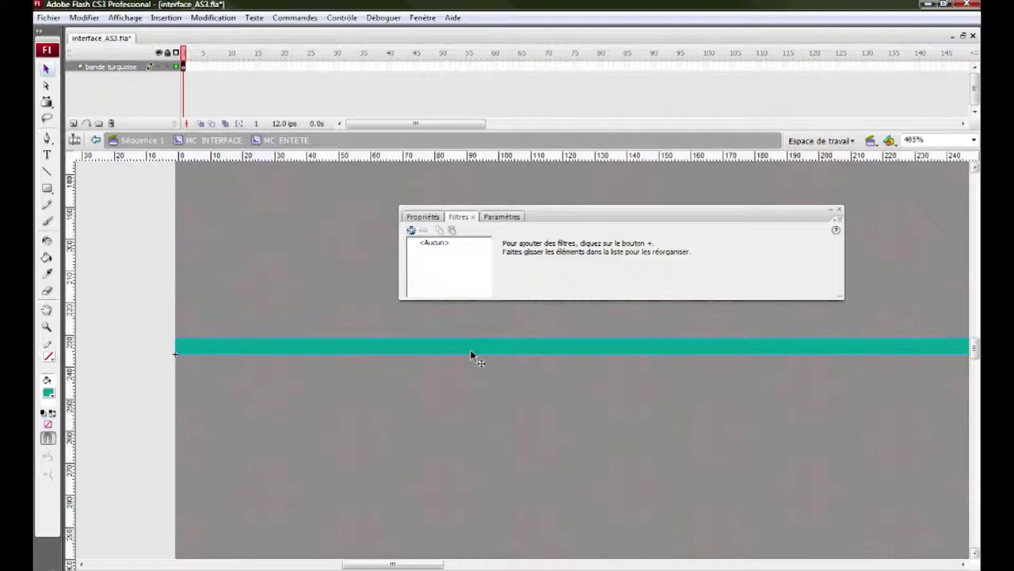
{"action": "left_click", "coordinate": [411, 231]}
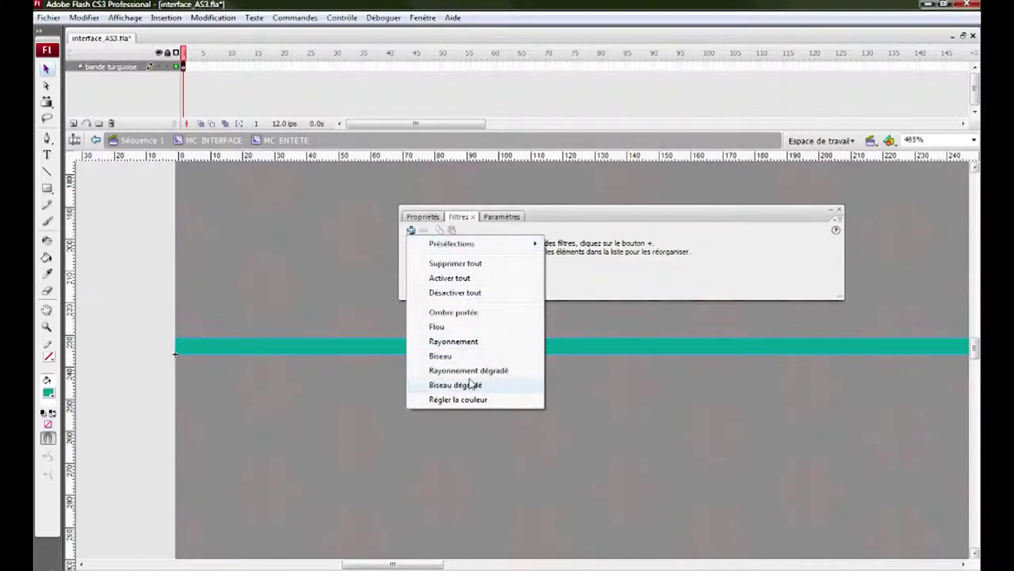
{"action": "left_click", "coordinate": [469, 318]}
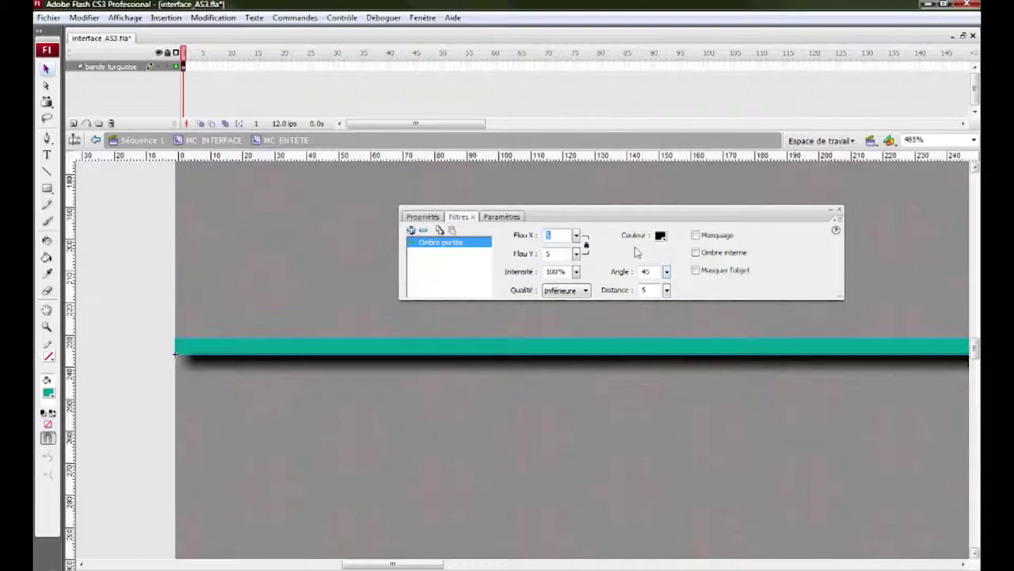
Step: Set the drop shadow's angle to 285 so it falls above the bar, and its distance to 7
{"action": "left_click", "coordinate": [667, 272]}
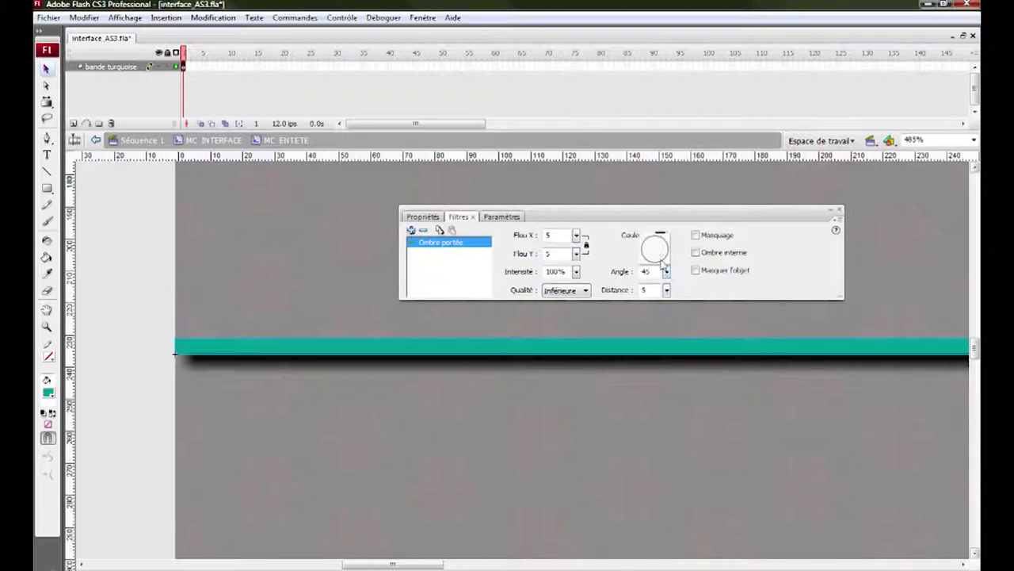
{"action": "left_click_drag", "start_coordinate": [660, 255], "coordinate": [658, 243]}
{"action": "left_click", "coordinate": [646, 290]}
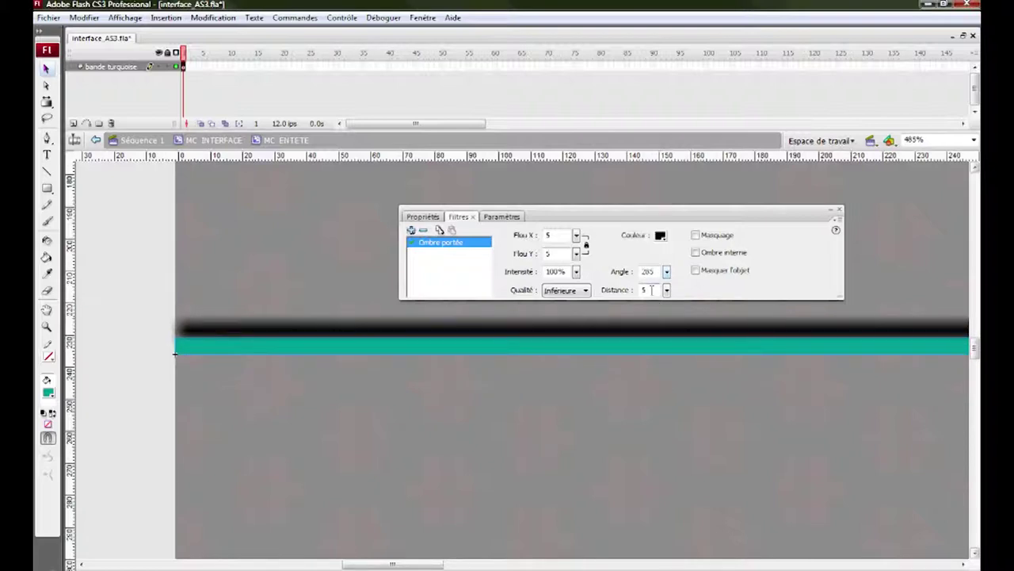
{"action": "double_click", "coordinate": [655, 290]}
{"action": "type", "text": "7"}
Step: Set the drop shadow's horizontal and vertical blur to 15
{"action": "left_click", "coordinate": [564, 238]}
{"action": "double_click", "coordinate": [562, 234]}
{"action": "type", "text": "15"}
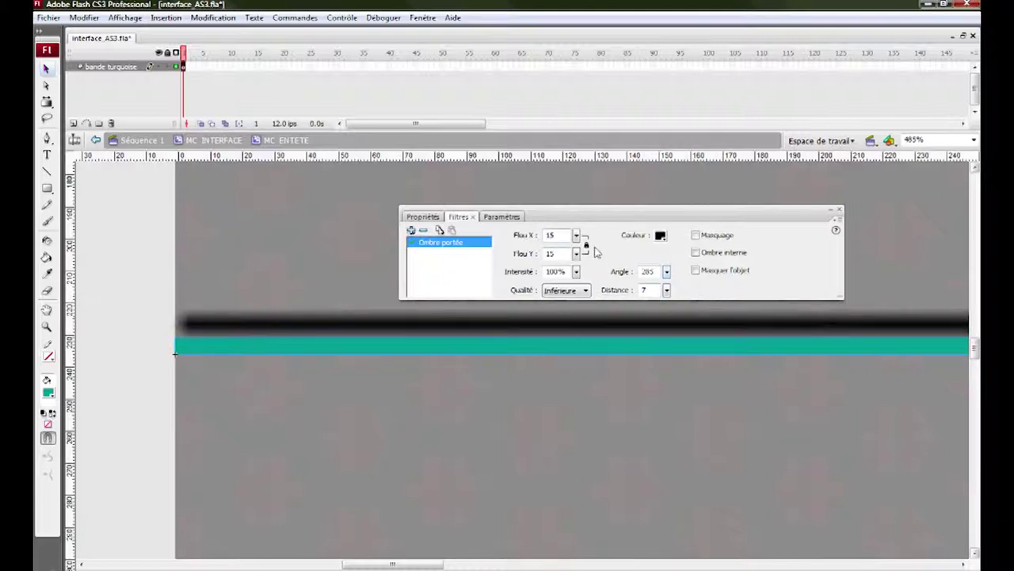
{"action": "left_click", "coordinate": [588, 247]}
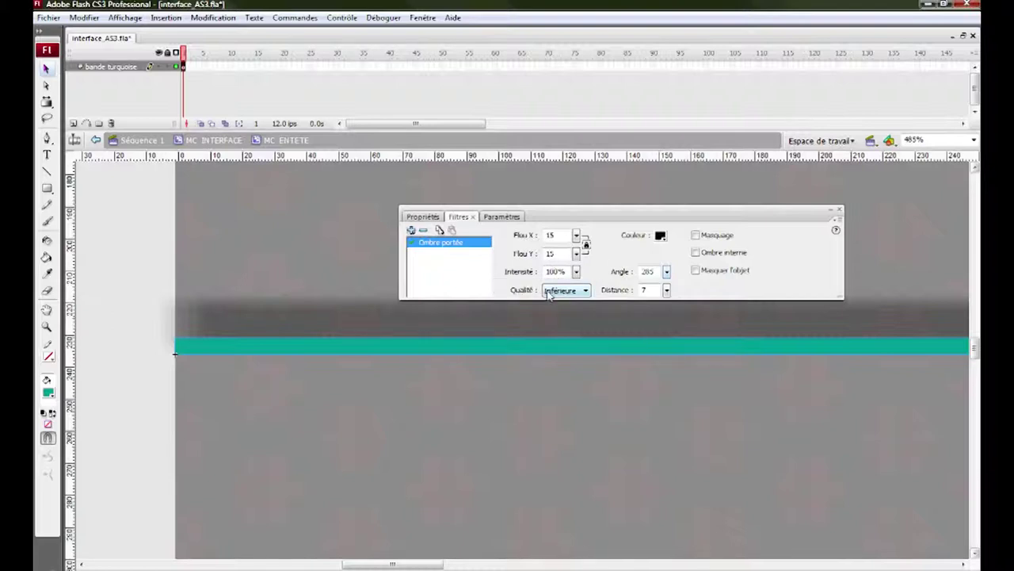
Step: Set the quality of the bar's drop shadow to Moyenne
{"action": "left_click", "coordinate": [587, 291]}
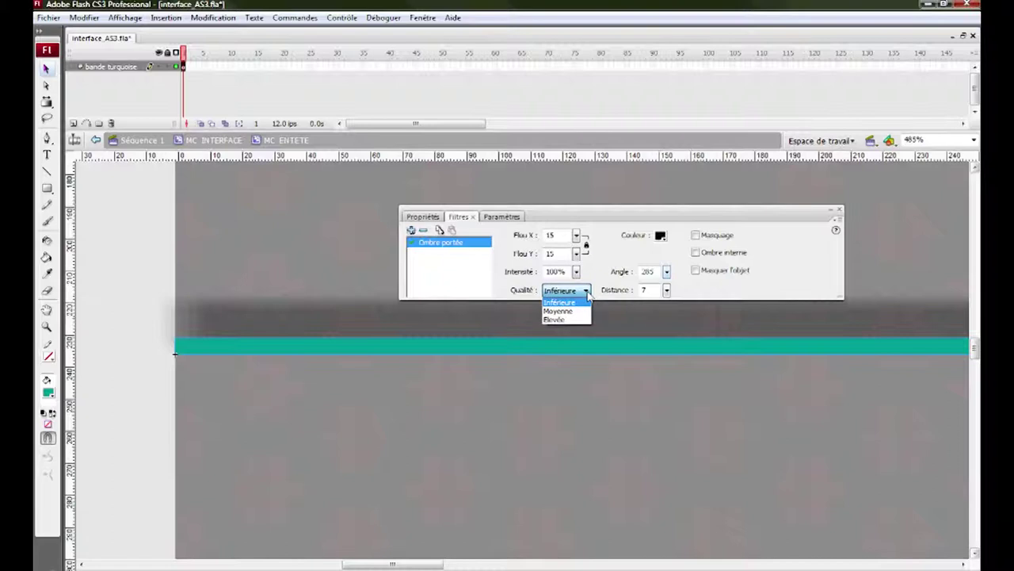
{"action": "left_click", "coordinate": [571, 313]}
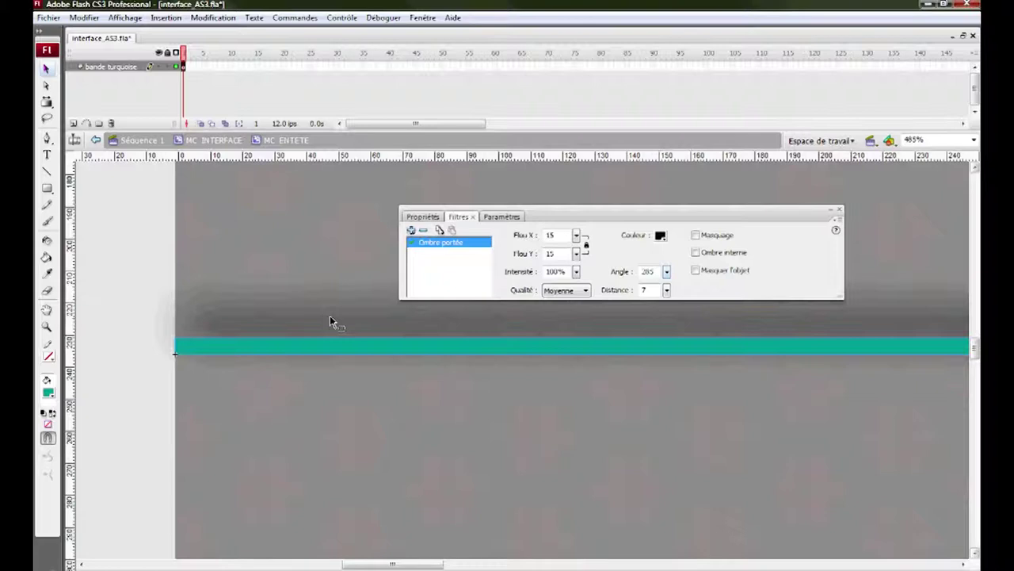
{"action": "left_click_drag", "start_coordinate": [606, 218], "coordinate": [695, 187]}
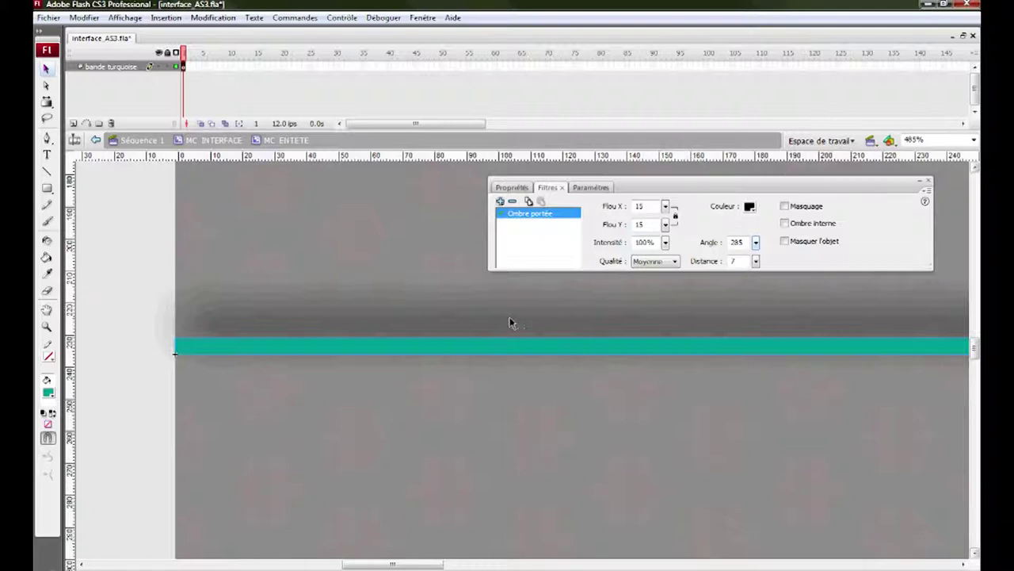
{"action": "left_click", "coordinate": [675, 261]}
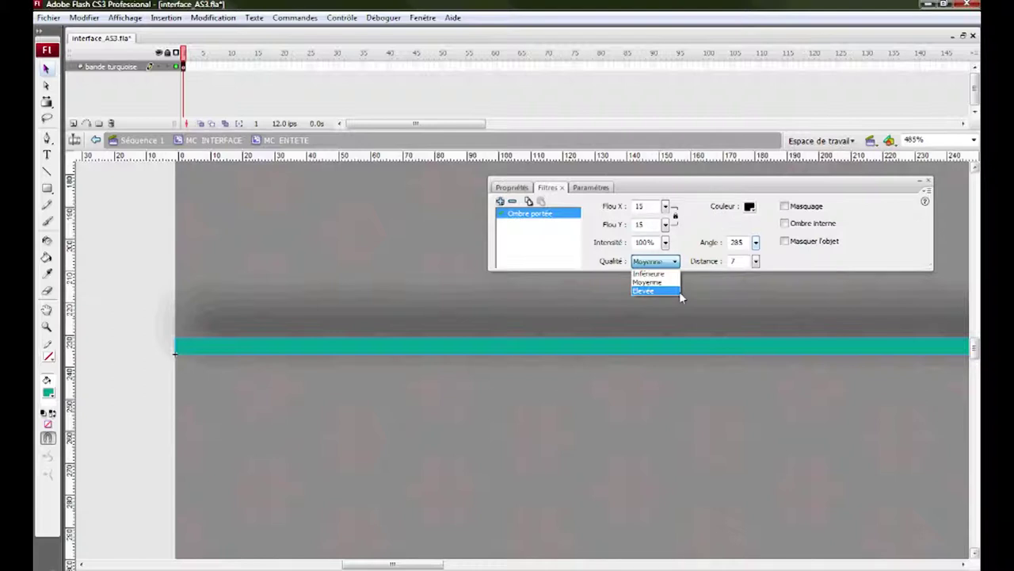
{"action": "left_click", "coordinate": [700, 193]}
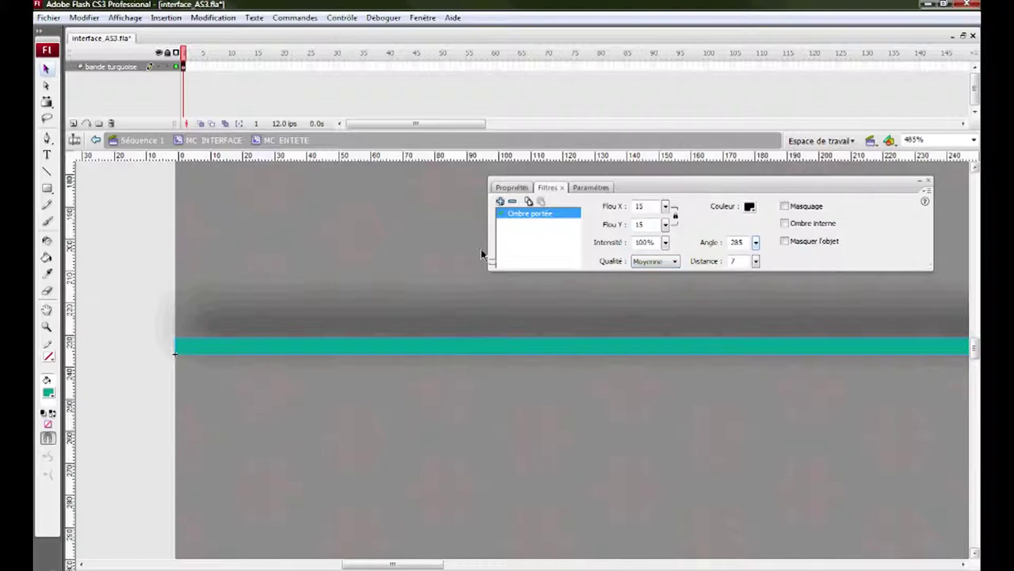
Step: Add a second Ombre portée filter to the turquoise bar and make it an inner shadow (Ombre interne)
{"action": "left_click", "coordinate": [500, 202]}
{"action": "left_click", "coordinate": [552, 287]}
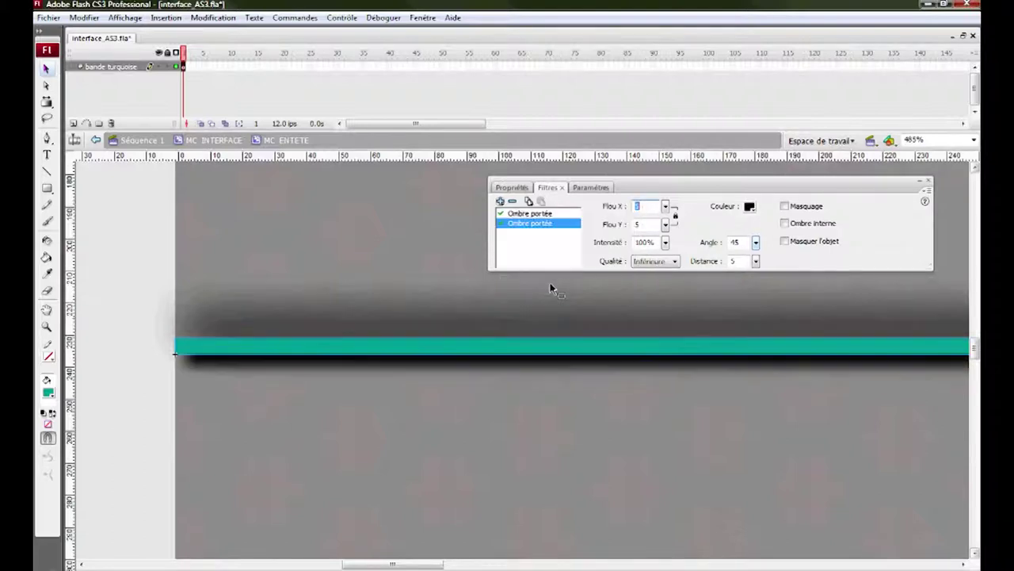
{"action": "left_click_drag", "start_coordinate": [664, 190], "coordinate": [567, 196]}
{"action": "left_click", "coordinate": [689, 229]}
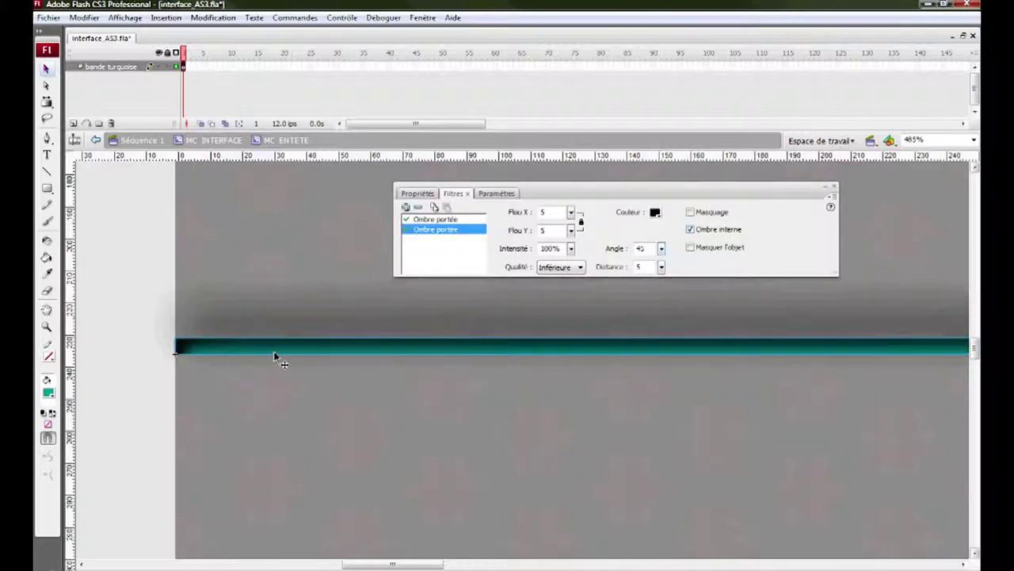
Step: Set the inner shadow's distance to 0, its horizontal and vertical blur to 3, and its quality to Moyenne
{"action": "left_click", "coordinate": [645, 267]}
{"action": "type", "text": "0"}
{"action": "left_click", "coordinate": [551, 212]}
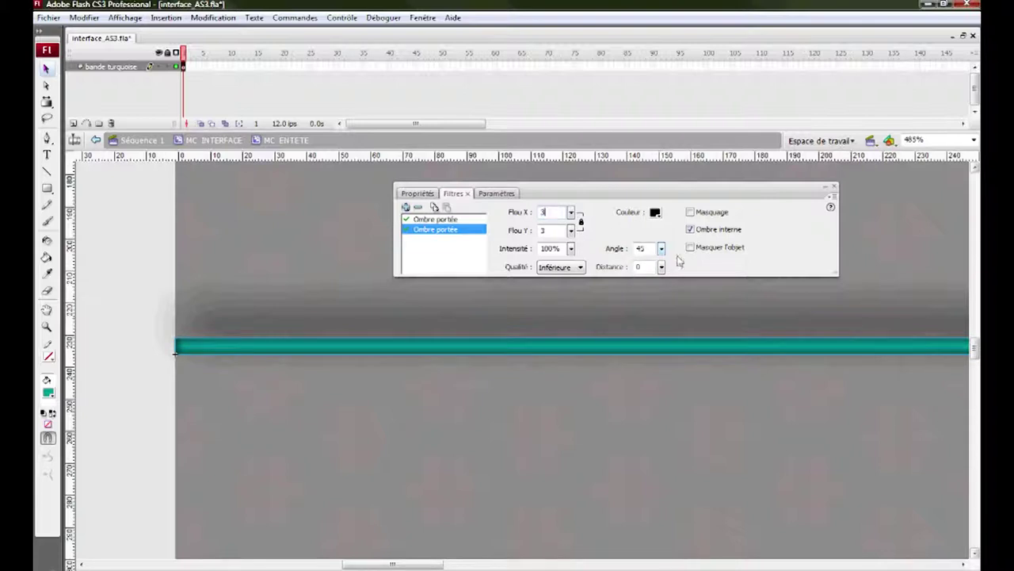
{"action": "left_click", "coordinate": [567, 269]}
{"action": "left_click", "coordinate": [555, 281]}
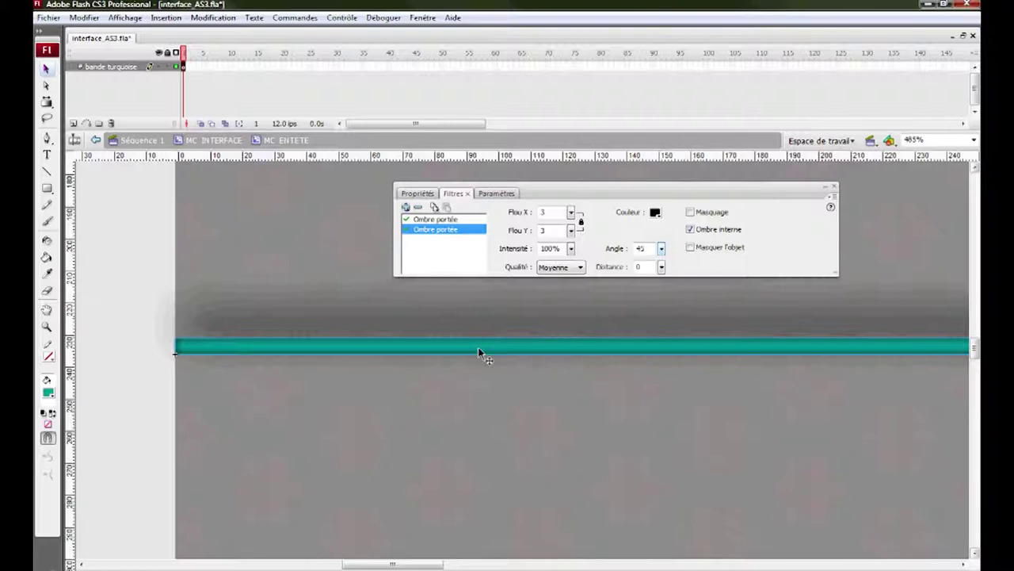
{"action": "double_click", "coordinate": [545, 191]}
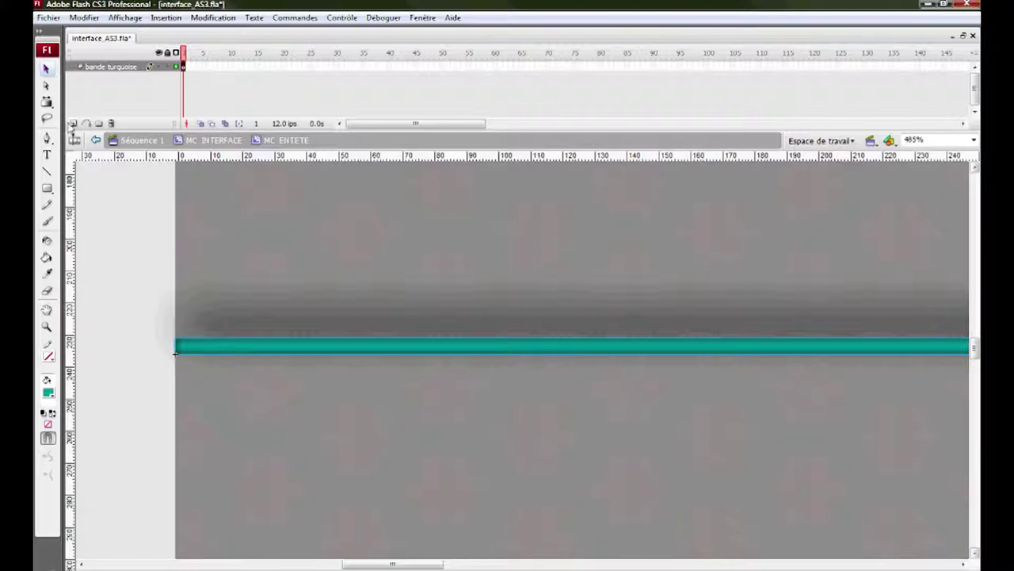
Step: Add a new layer above bande turquoise and name it logo
{"action": "double_click", "coordinate": [99, 67]}
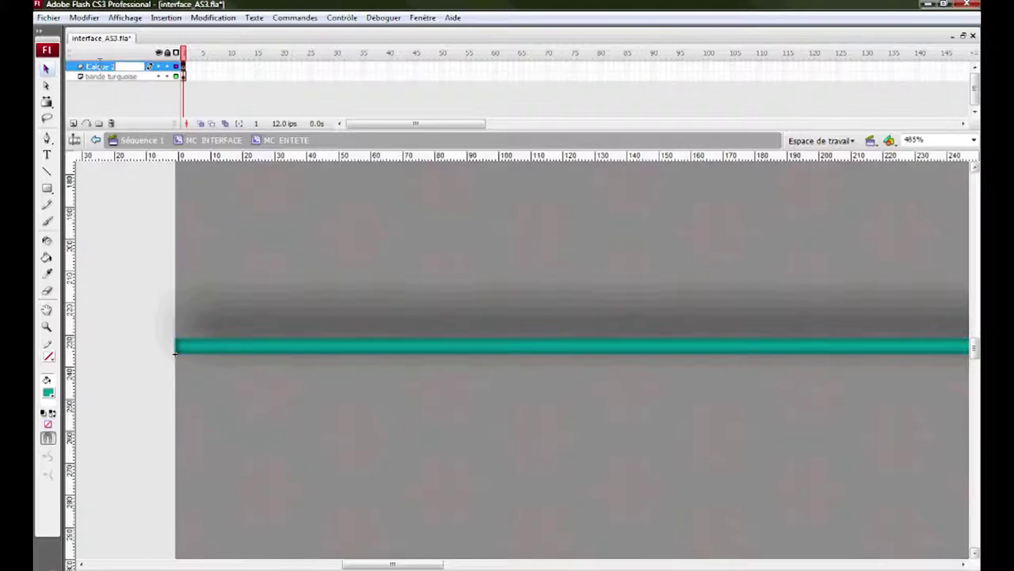
{"action": "type", "text": "log"}
{"action": "key", "text": "Return"}
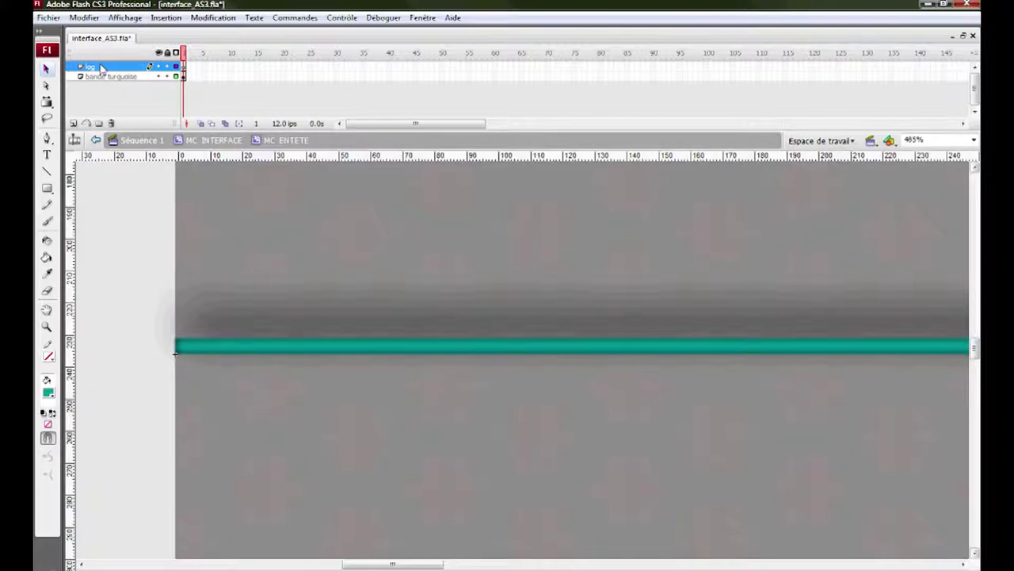
{"action": "double_click", "coordinate": [97, 66]}
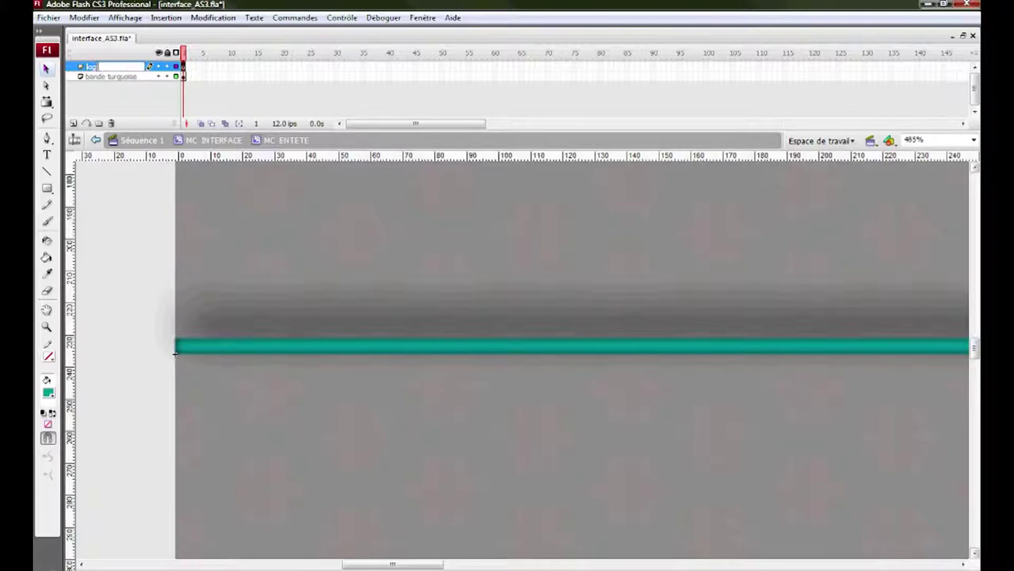
{"action": "key", "text": "Return"}
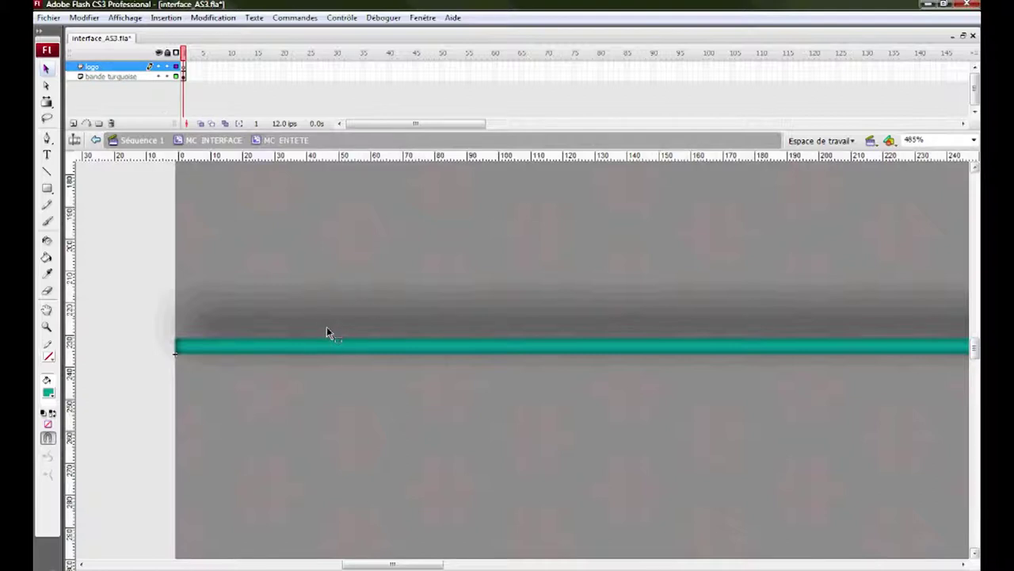
Step: Place the icone_logo.png image on the logo layer just above the bar's left end, and lock the bande turquoise layer
{"action": "left_click_drag", "start_coordinate": [335, 286], "coordinate": [333, 437]}
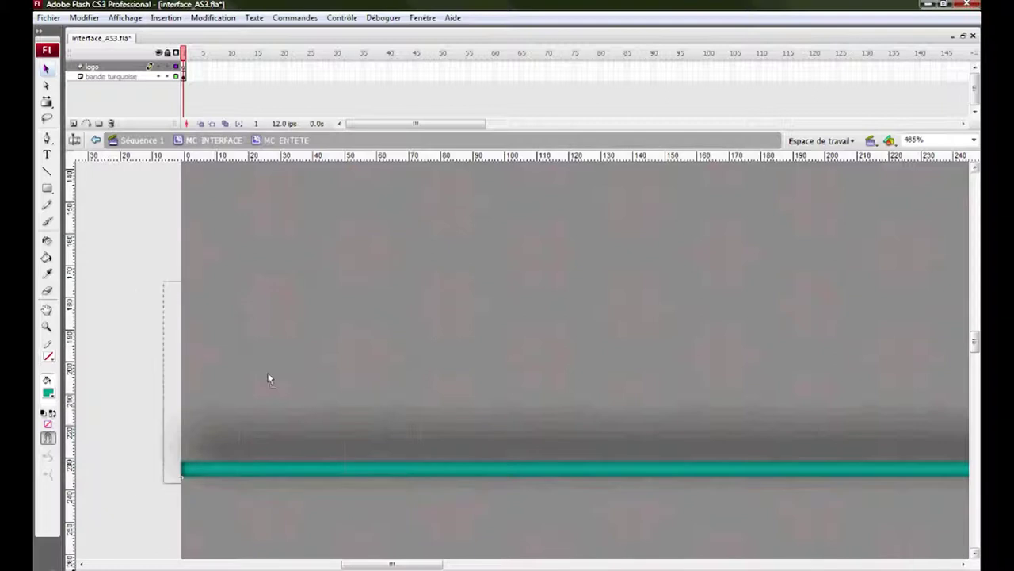
{"action": "key", "text": "ctrl+v"}
{"action": "left_click", "coordinate": [165, 67]}
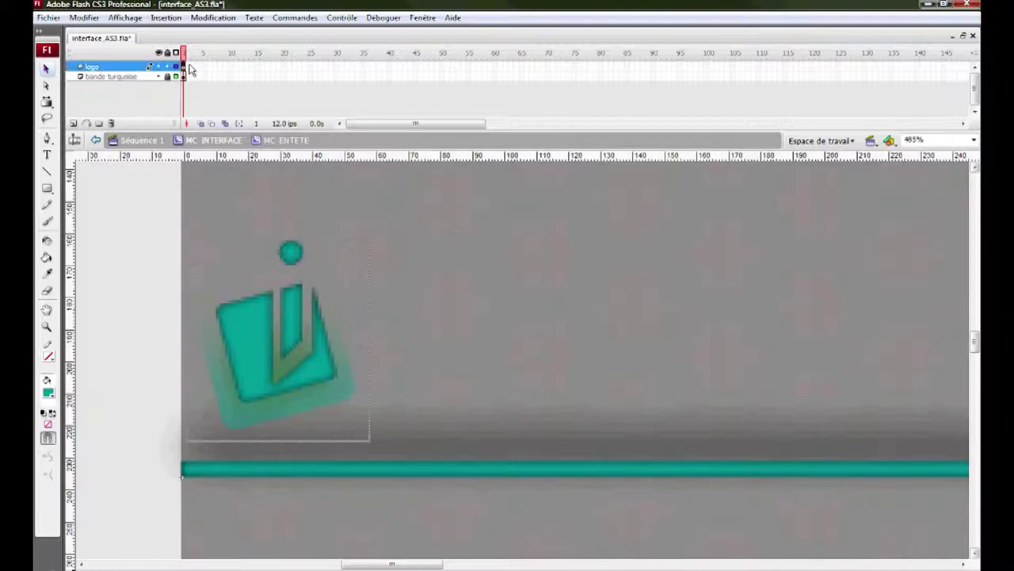
Step: Add the text infoTRASH beside the logo icon, with its text box wide enough for a single line
{"action": "left_click", "coordinate": [46, 154]}
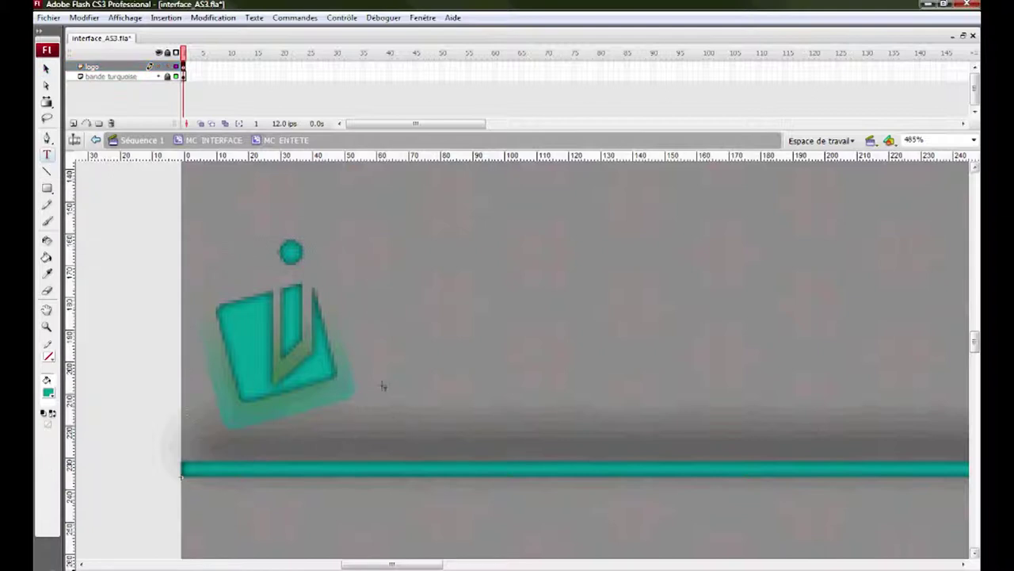
{"action": "left_click_drag", "start_coordinate": [623, 336], "coordinate": [376, 340]}
{"action": "type", "text": "i"}
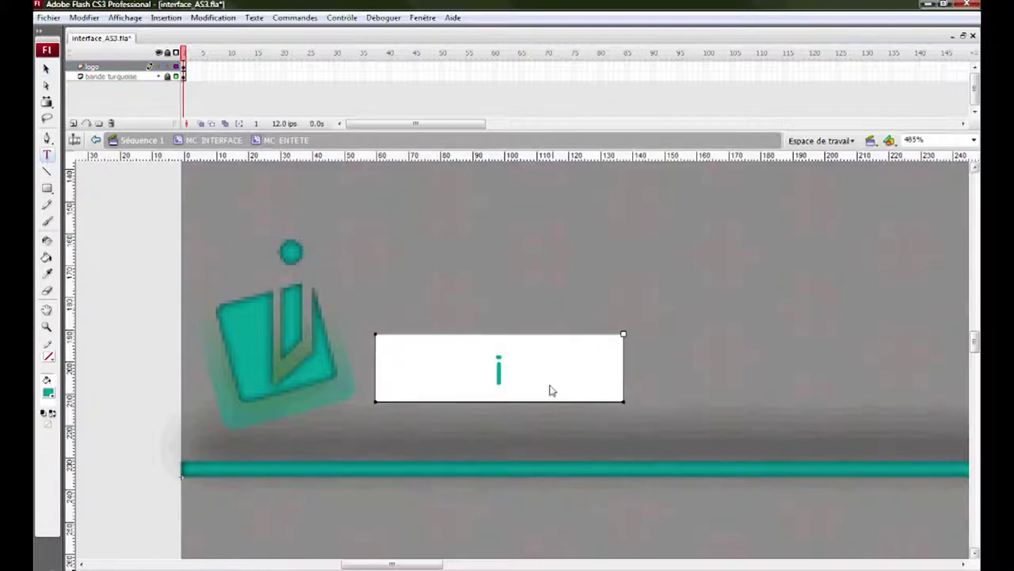
{"action": "type", "text": "nfoTR ASH"}
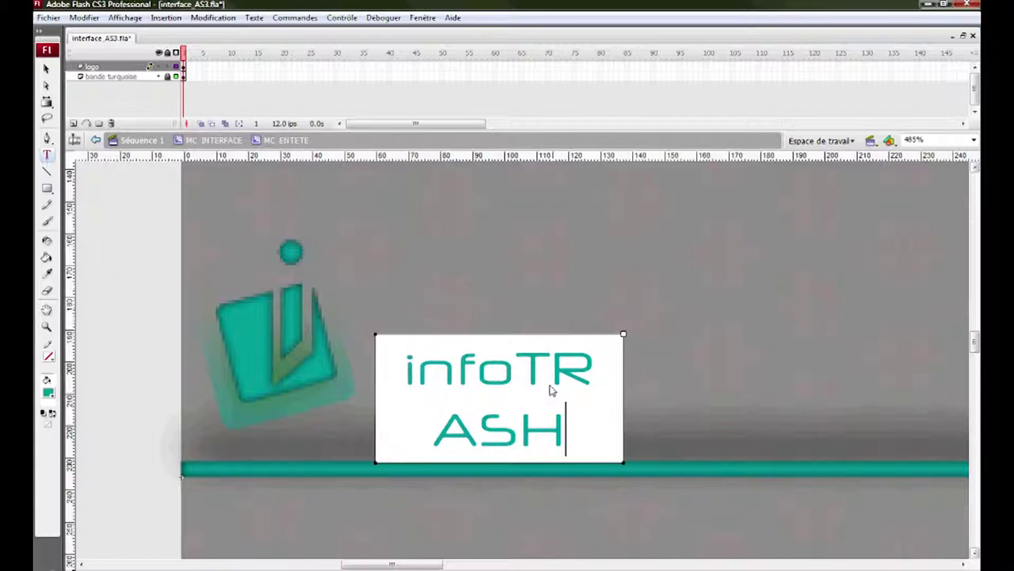
{"action": "left_click_drag", "start_coordinate": [625, 334], "coordinate": [730, 334]}
{"action": "left_click", "coordinate": [46, 69]}
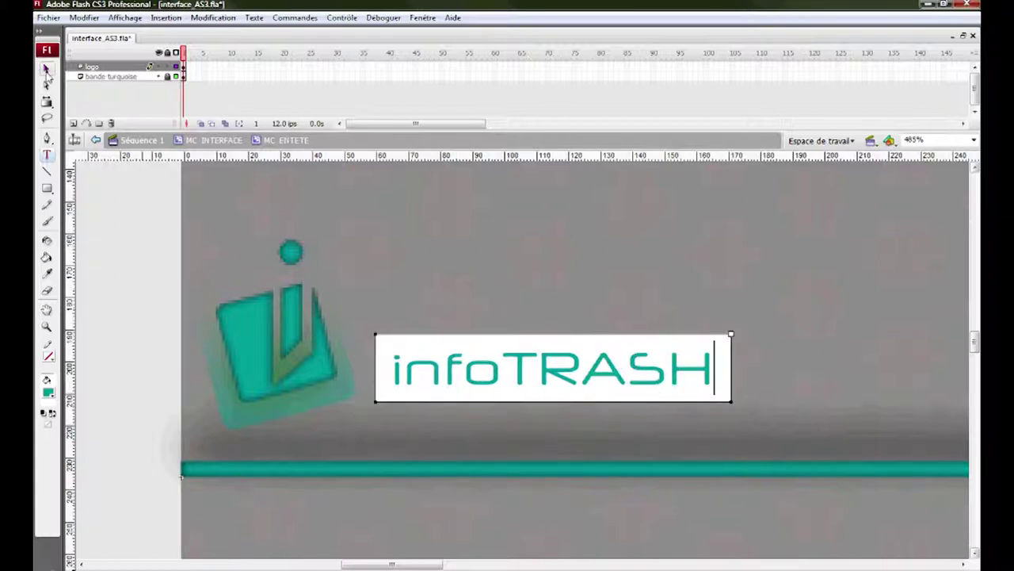
Step: Move the infoTRASH text to just above the bar at the icon's lower right corner, and nudge the icon slightly upward
{"action": "left_click", "coordinate": [507, 363]}
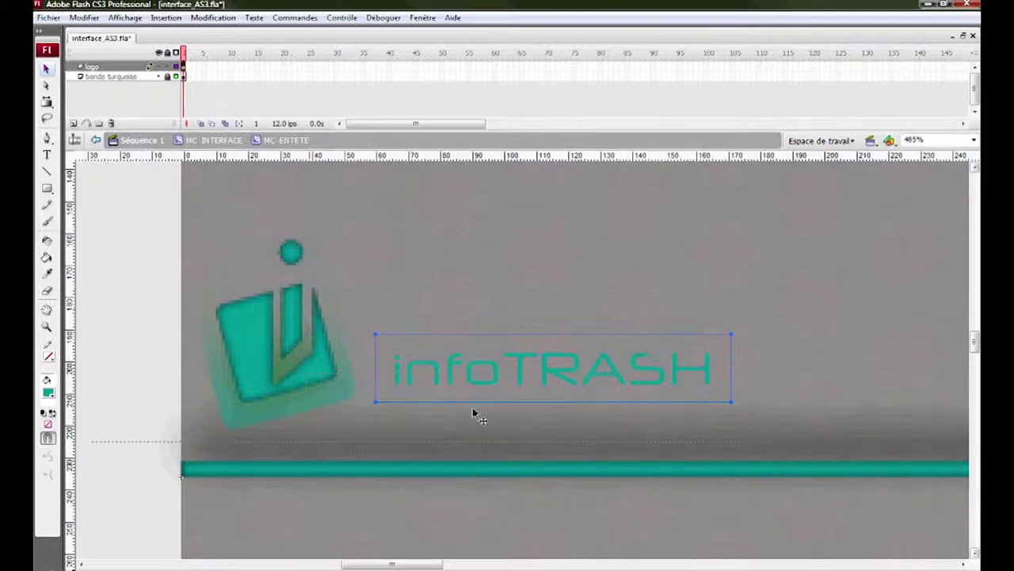
{"action": "left_click_drag", "start_coordinate": [465, 417], "coordinate": [464, 415]}
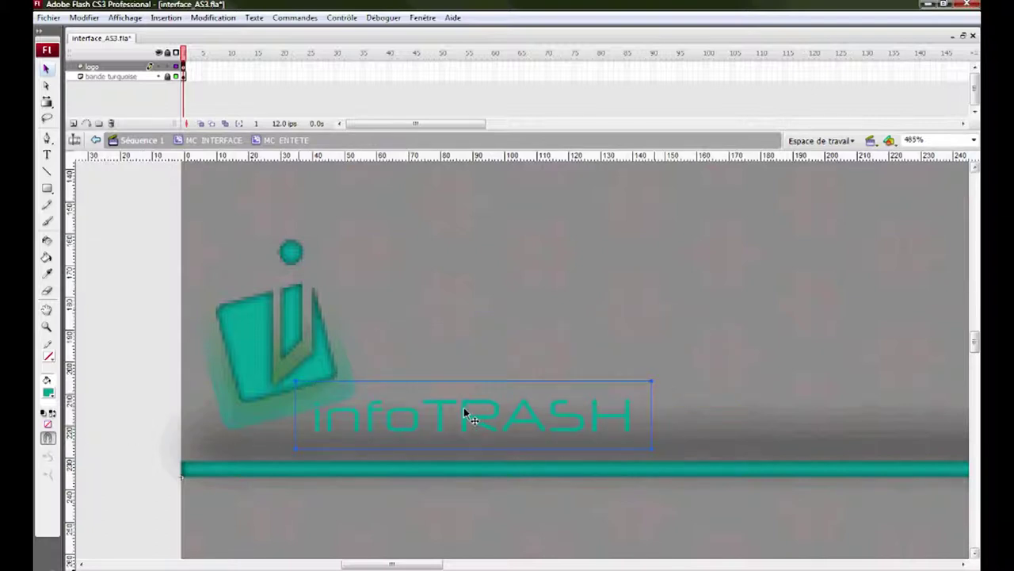
{"action": "key", "text": "Down"}
{"action": "left_click", "coordinate": [273, 345]}
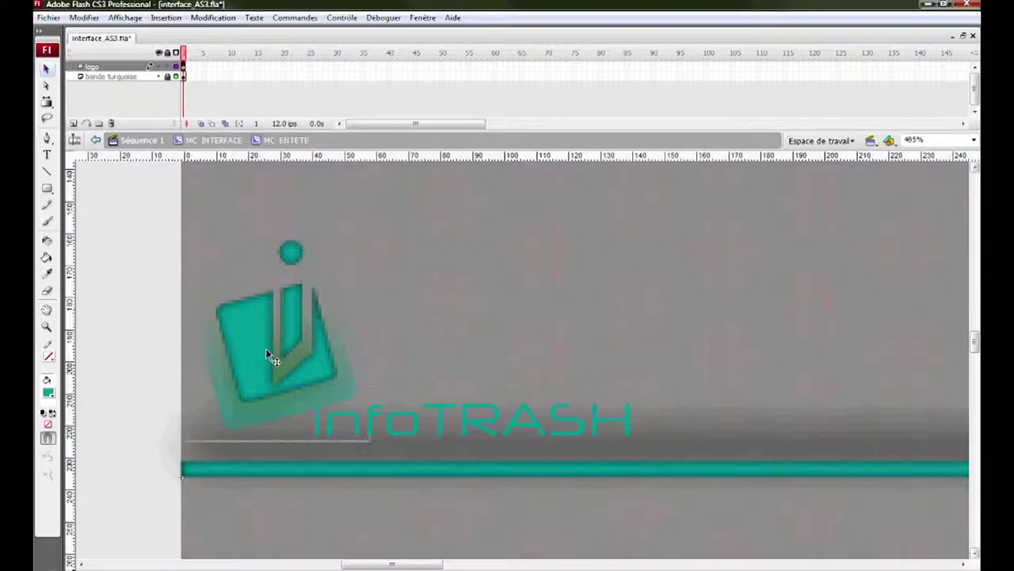
{"action": "key", "text": "Up"}
{"action": "key", "text": "Up"}
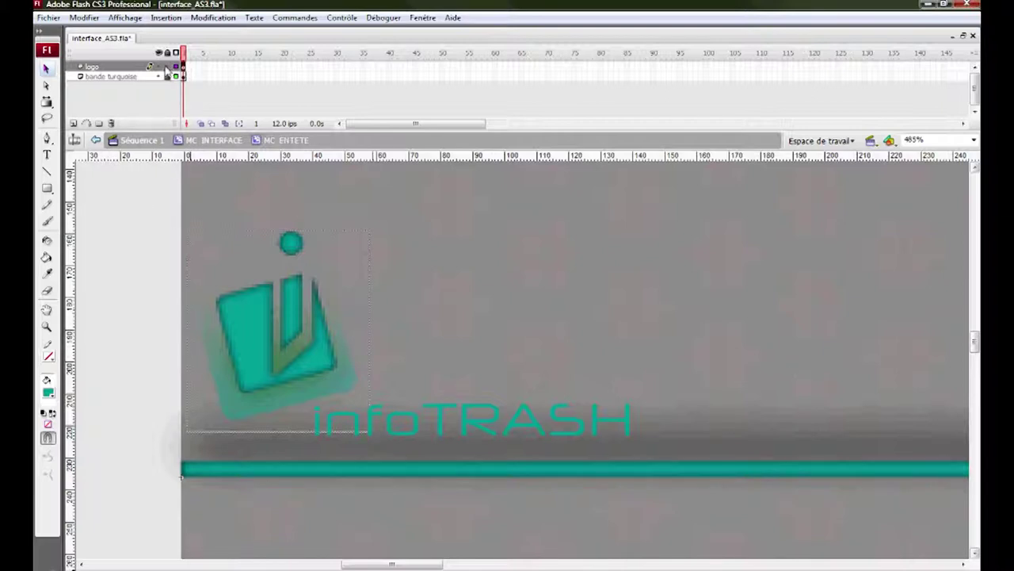
Step: Lock the logo layer and add a new layer named flo beneath the bande turquoise layer
{"action": "left_click", "coordinate": [167, 66]}
{"action": "left_click", "coordinate": [111, 76]}
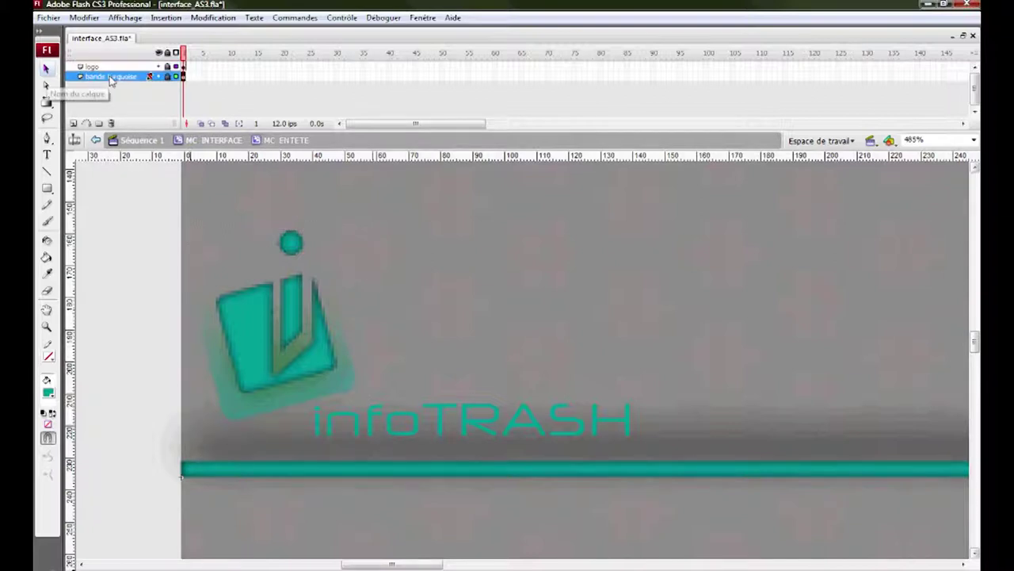
{"action": "left_click", "coordinate": [74, 125]}
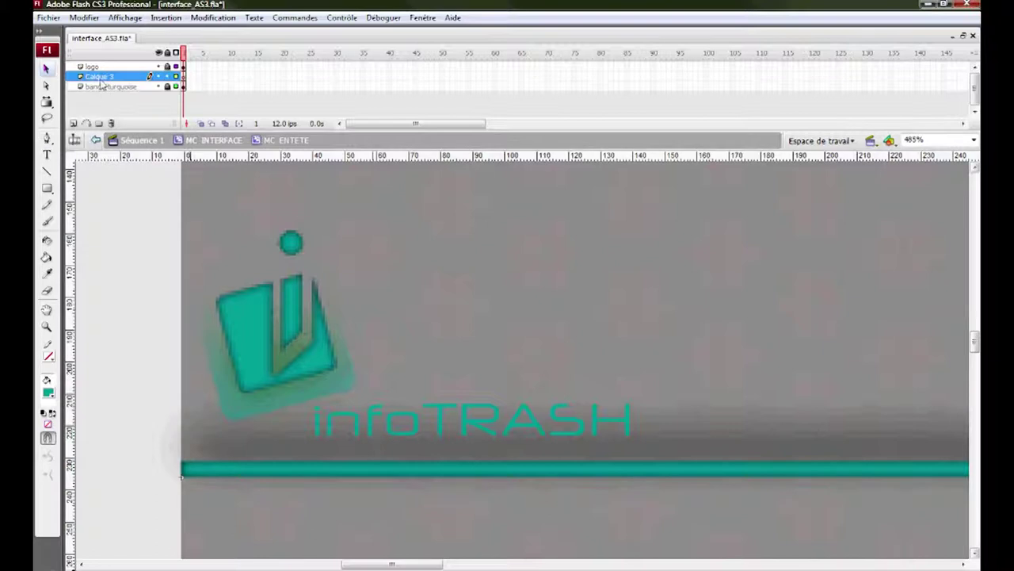
{"action": "double_click", "coordinate": [102, 76]}
{"action": "type", "text": "fla"}
{"action": "key", "text": "Return"}
{"action": "left_click_drag", "start_coordinate": [101, 79], "coordinate": [108, 93]}
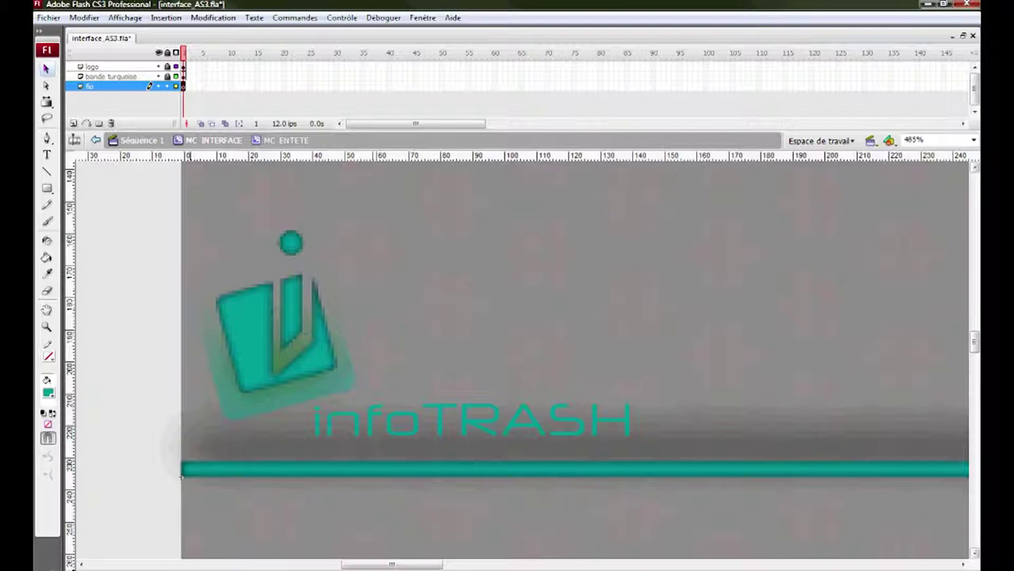
Step: Place the flo_logo.png image from the library's IMAGES folder onto the flo layer
{"action": "key", "text": "ctrl+l"}
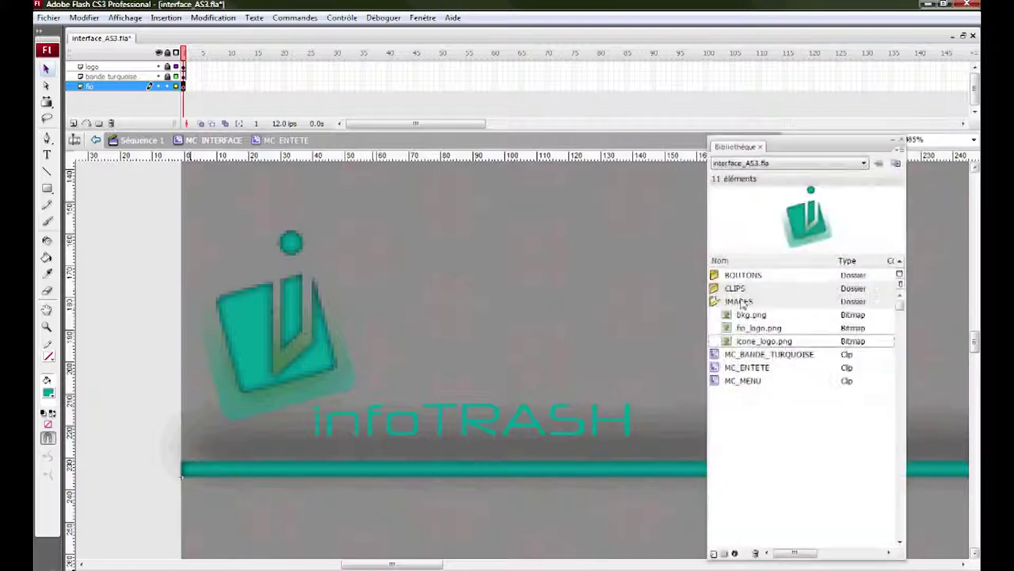
{"action": "left_click", "coordinate": [727, 330]}
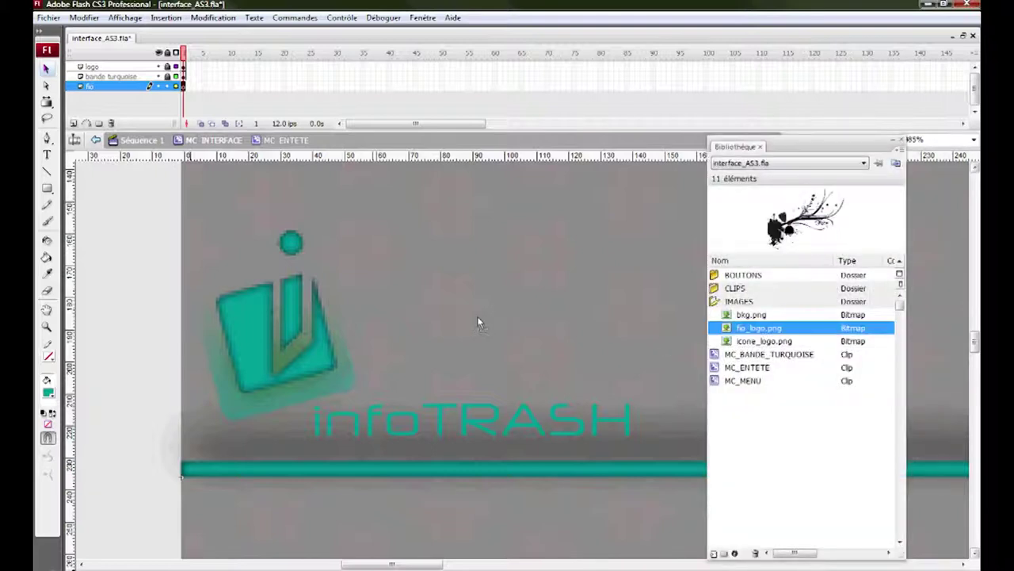
{"action": "left_click_drag", "start_coordinate": [478, 322], "coordinate": [521, 317]}
{"action": "left_click", "coordinate": [803, 150]}
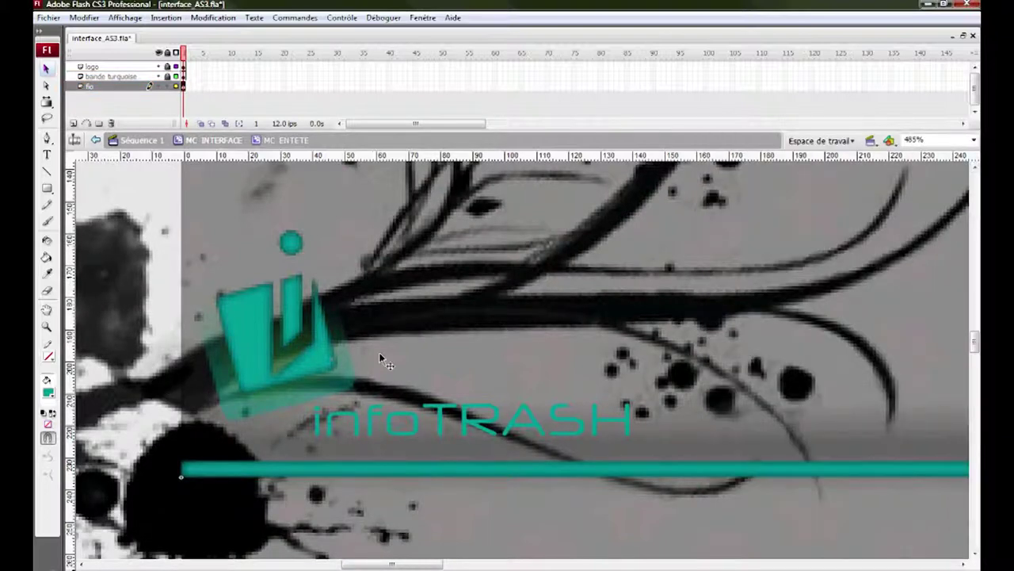
Step: Position the floral image so its ink splash sits behind the logo icon, with its left side near the stage's left edge
{"action": "left_click_drag", "start_coordinate": [379, 352], "coordinate": [458, 350]}
{"action": "left_click_drag", "start_coordinate": [526, 335], "coordinate": [529, 300]}
{"action": "key", "text": "Down"}
{"action": "key", "text": "Down"}
{"action": "key", "text": "Down"}
{"action": "key", "text": "Down"}
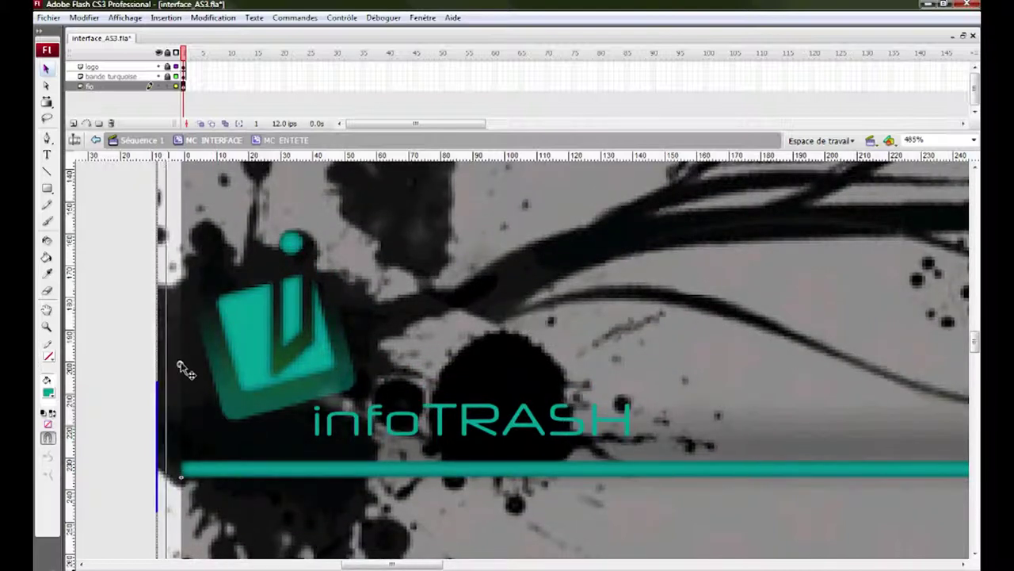
{"action": "key", "text": "Right"}
{"action": "key", "text": "Right"}
{"action": "key", "text": "Right"}
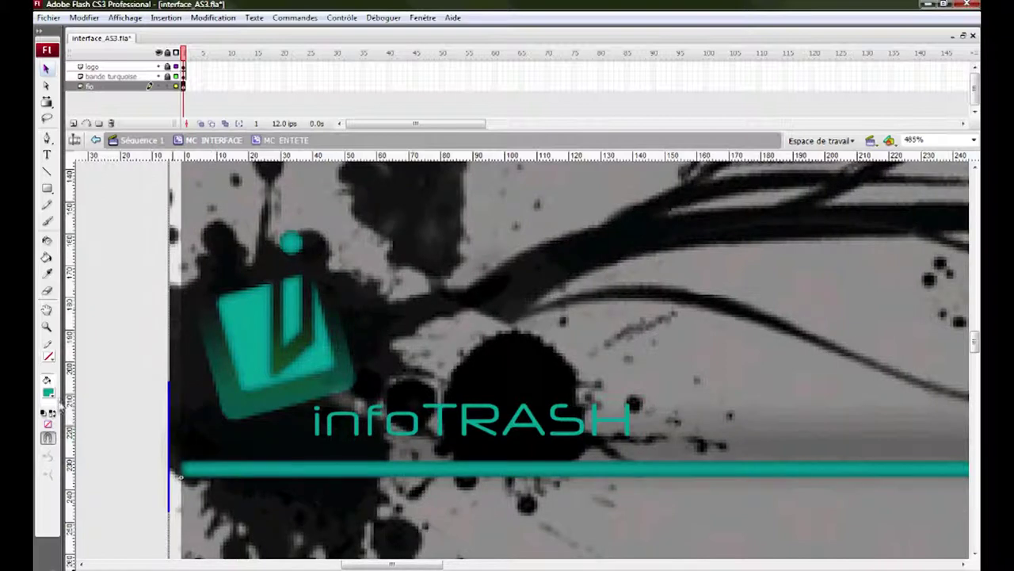
{"action": "left_click", "coordinate": [46, 327]}
{"action": "left_click", "coordinate": [385, 356], "text": "alt"}
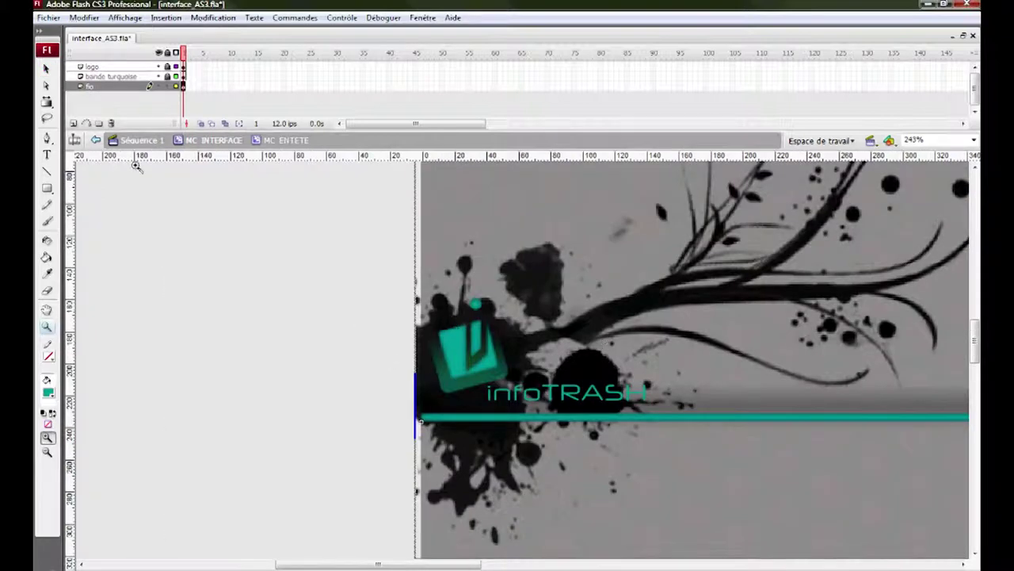
{"action": "left_click", "coordinate": [549, 301], "text": "alt"}
{"action": "left_click", "coordinate": [46, 69]}
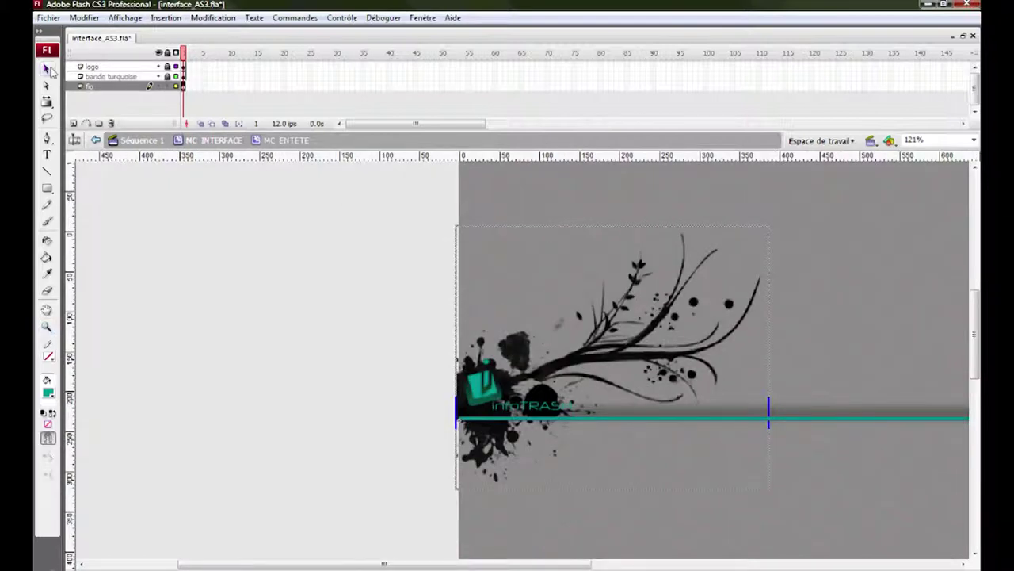
{"action": "scroll", "coordinate": [824, 341], "scroll_direction": "right", "scroll_amount": 3}
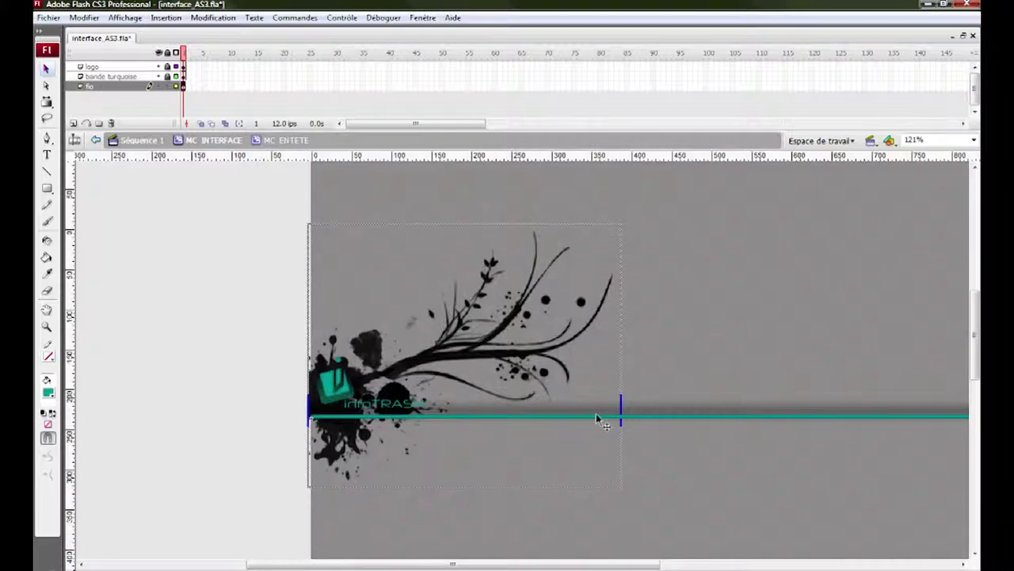
Step: Lock the flo layer and add a new layer named masque directly above it
{"action": "left_click", "coordinate": [169, 88]}
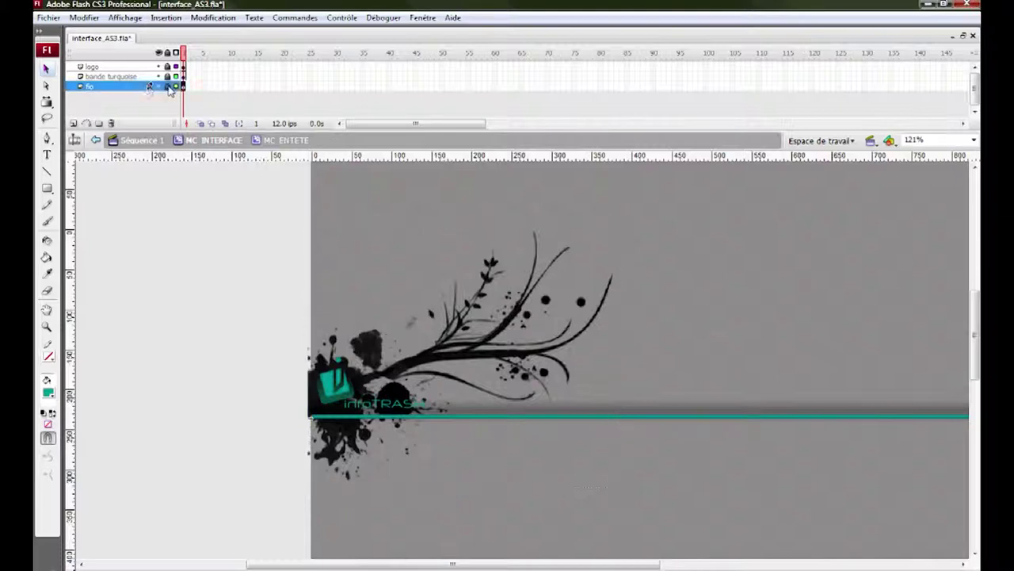
{"action": "left_click", "coordinate": [73, 124]}
{"action": "double_click", "coordinate": [101, 86]}
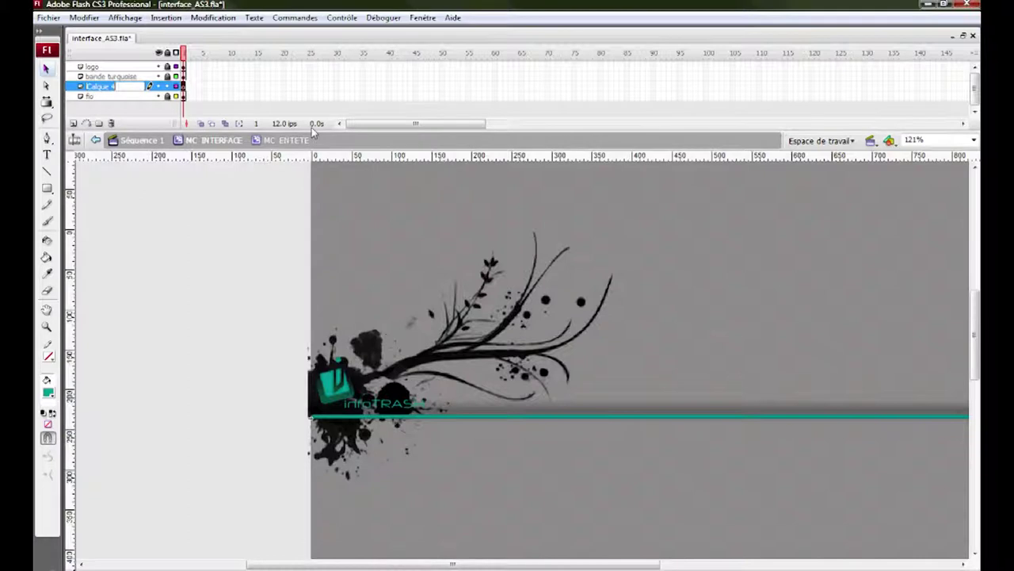
{"action": "type", "text": "mas"}
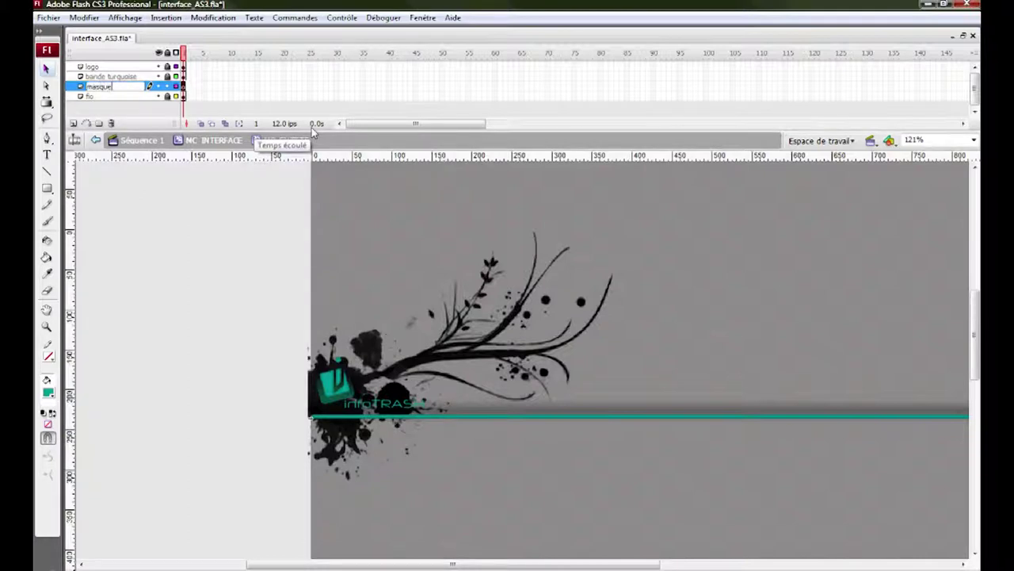
{"action": "type", "text": "que"}
{"action": "key", "text": "Return"}
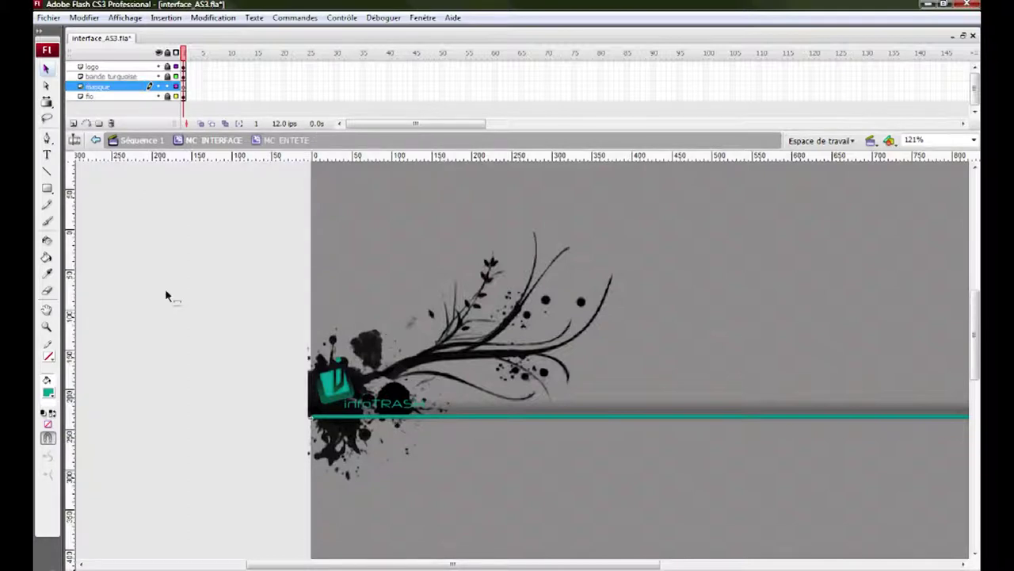
Step: Draw a red rectangle about 400 px wide on the masque layer, covering the floral image from the stage's left edge down to the turquoise bar
{"action": "left_click", "coordinate": [50, 392]}
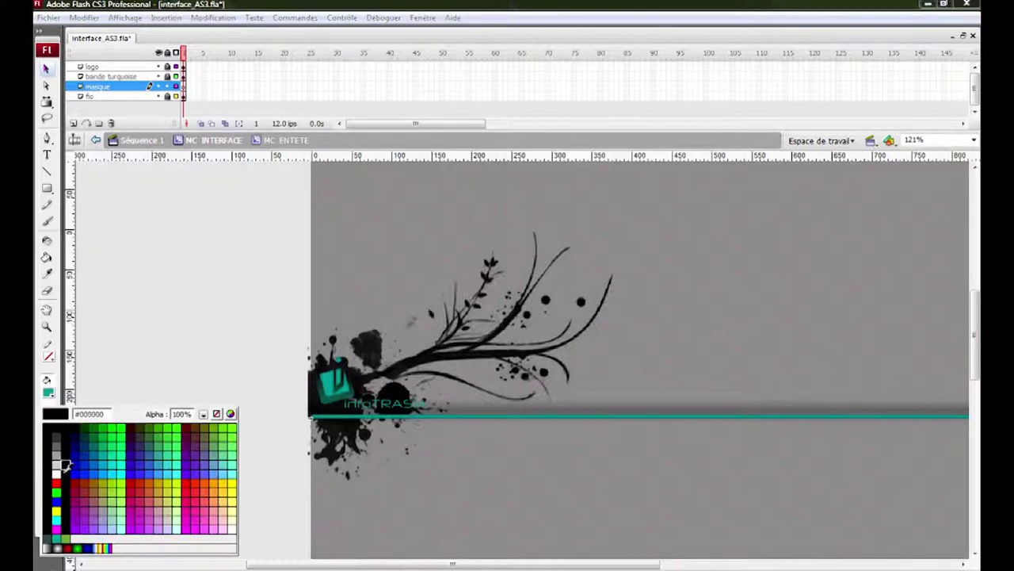
{"action": "key", "text": "Escape"}
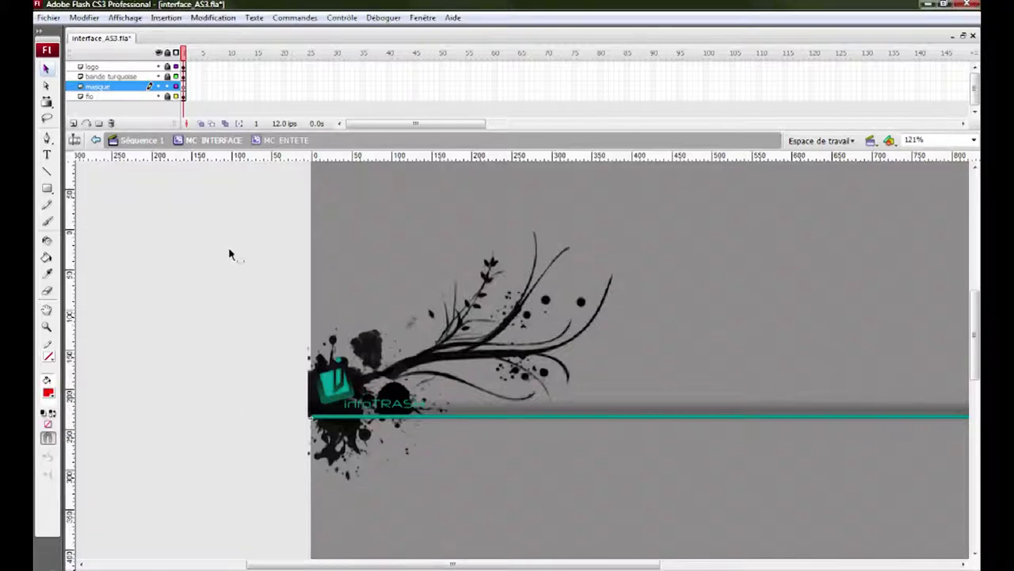
{"action": "left_click", "coordinate": [47, 188]}
{"action": "key", "text": "r"}
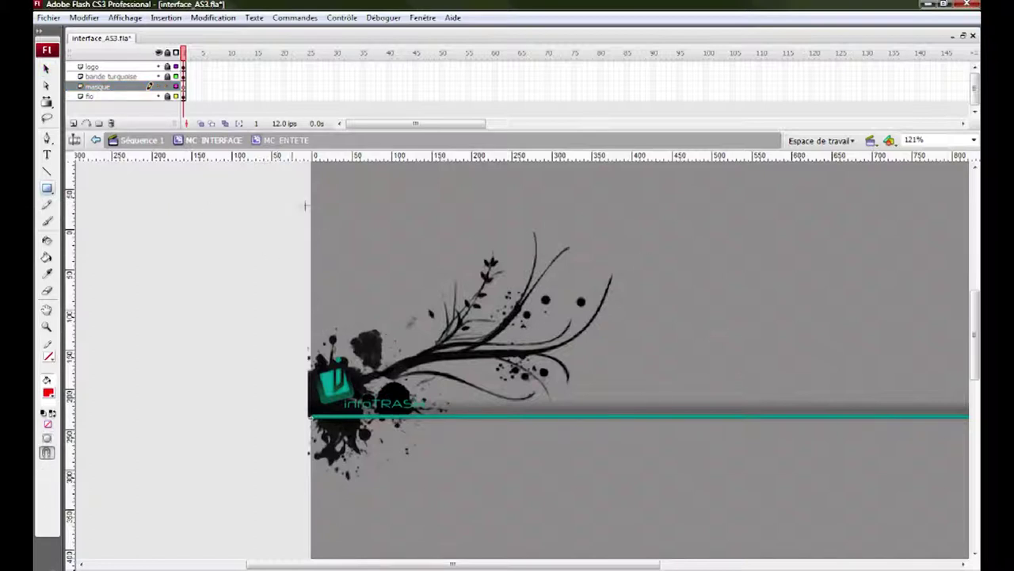
{"action": "left_click_drag", "start_coordinate": [594, 369], "coordinate": [633, 416]}
{"action": "left_click", "coordinate": [45, 69]}
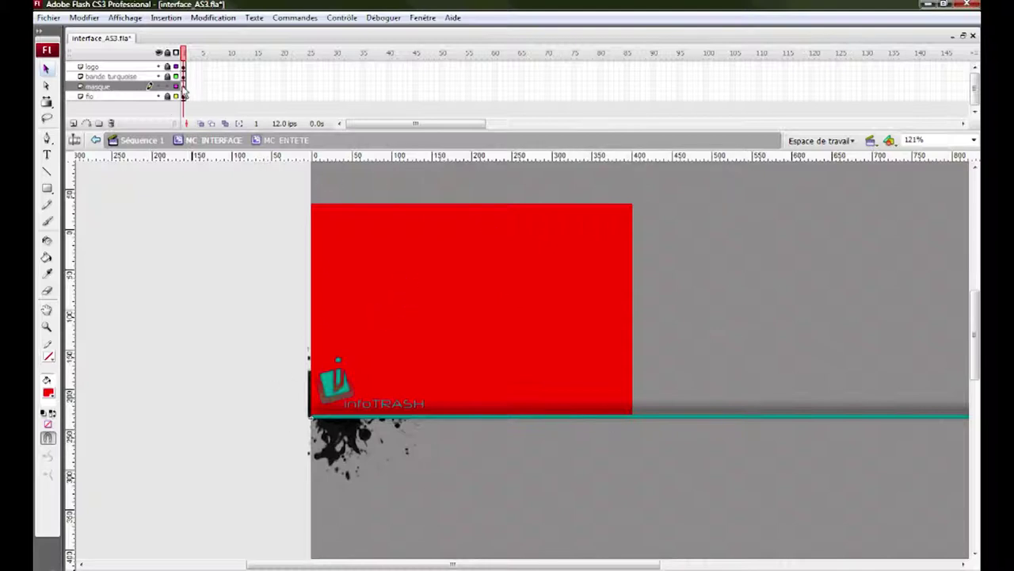
Step: Turn the masque layer into a mask for the flo layer, and select the logo layer
{"action": "right_click", "coordinate": [114, 87]}
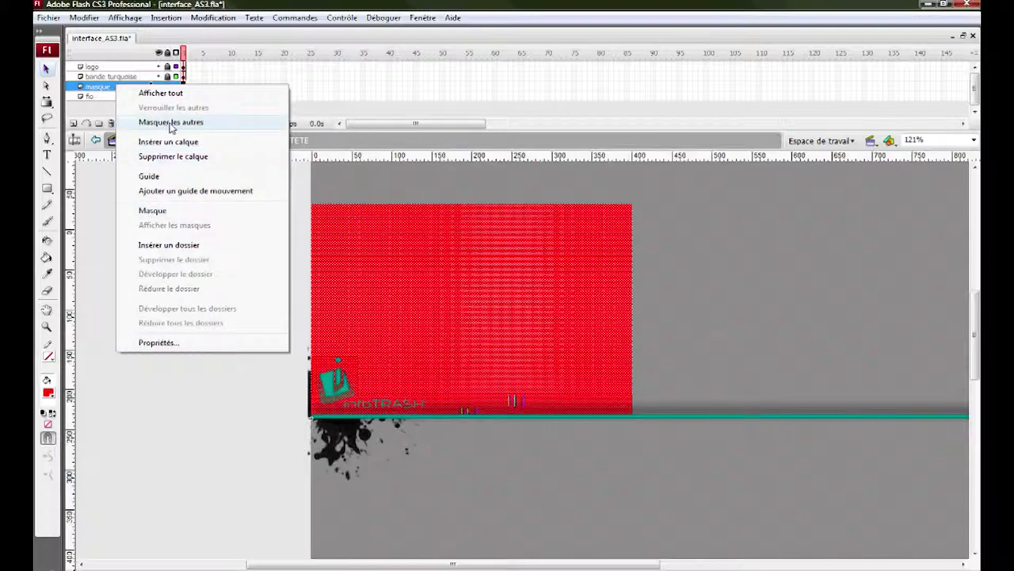
{"action": "left_click", "coordinate": [151, 212]}
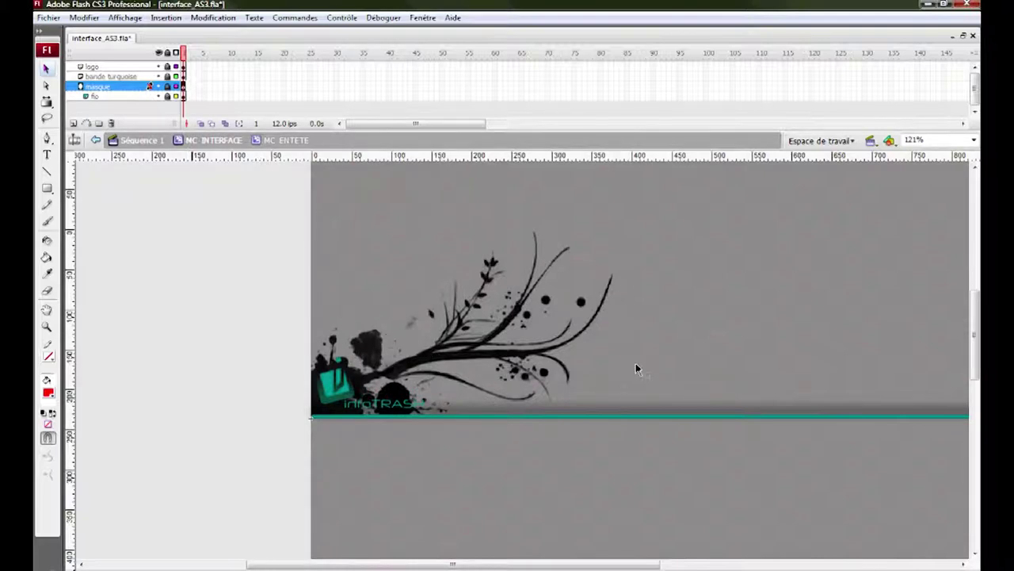
{"action": "left_click", "coordinate": [141, 68]}
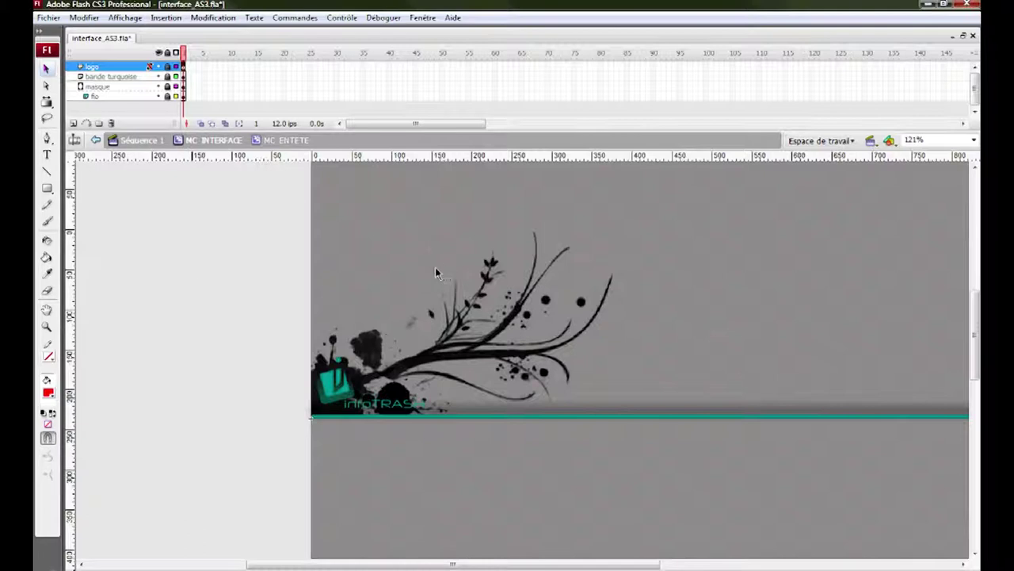
Step: Return to the MC INTERFACE clip to check the header within the whole interface, and save the file
{"action": "left_click", "coordinate": [213, 142]}
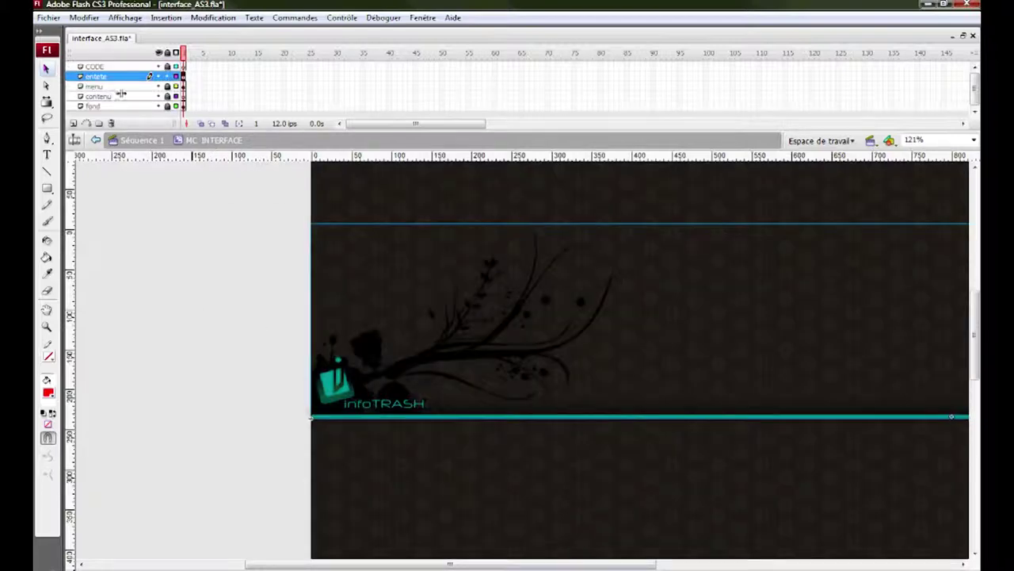
{"action": "left_click", "coordinate": [288, 357]}
{"action": "left_click_drag", "start_coordinate": [420, 459], "coordinate": [351, 319]}
{"action": "left_click", "coordinate": [47, 327]}
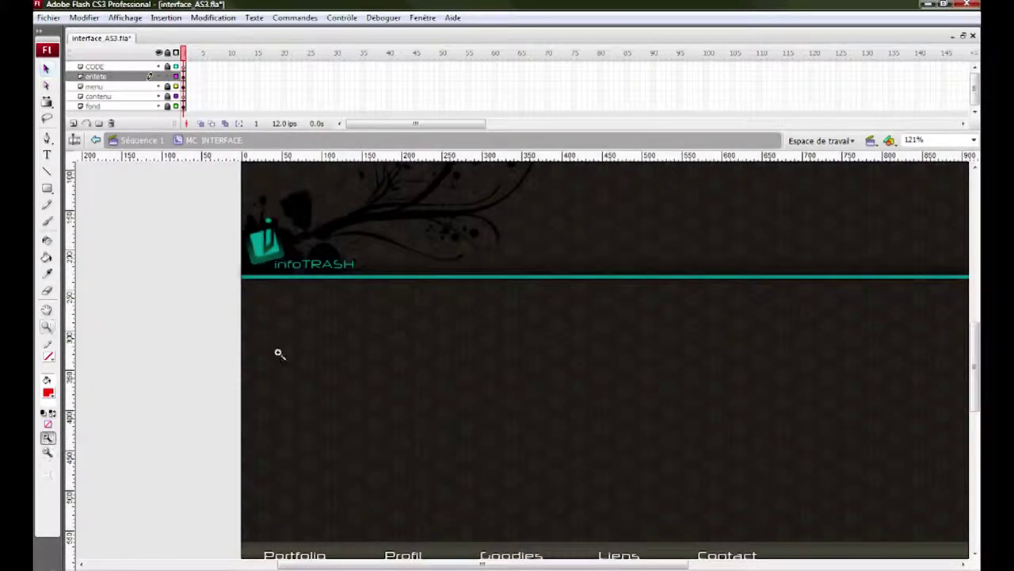
{"action": "key", "text": "super"}
{"action": "key", "text": "super"}
{"action": "left_click", "coordinate": [428, 333], "text": "alt"}
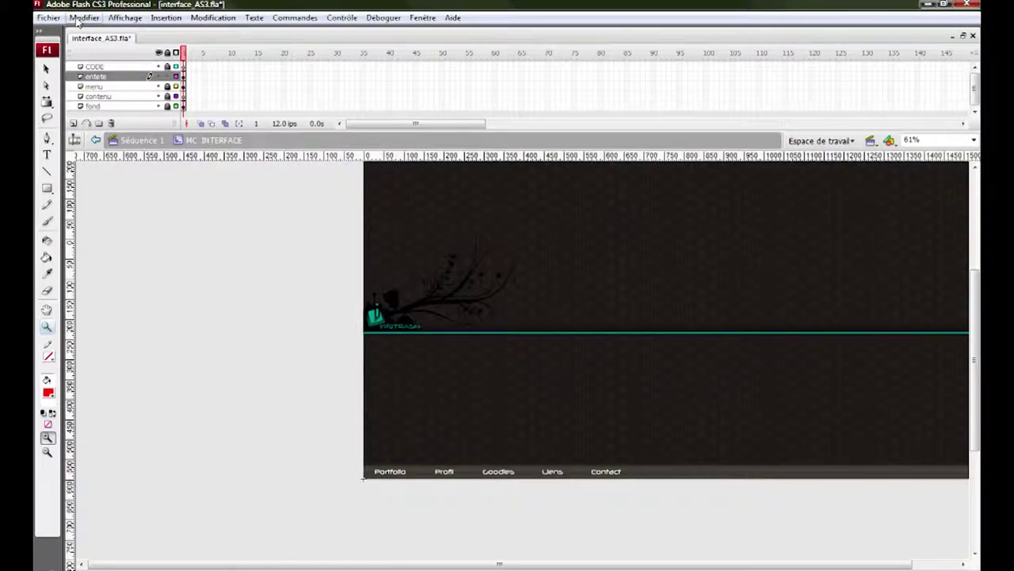
{"action": "key", "text": "ctrl+s"}
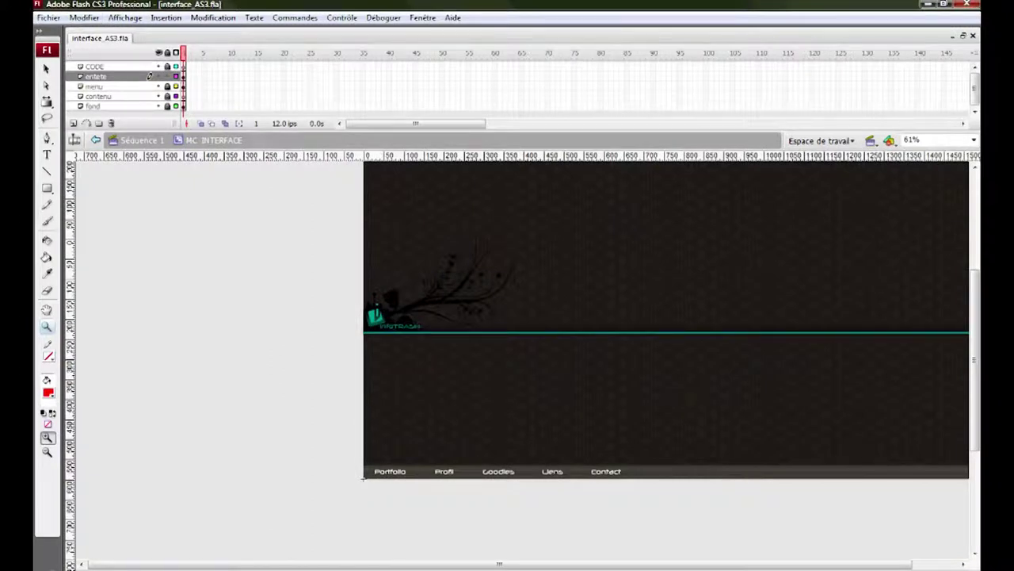